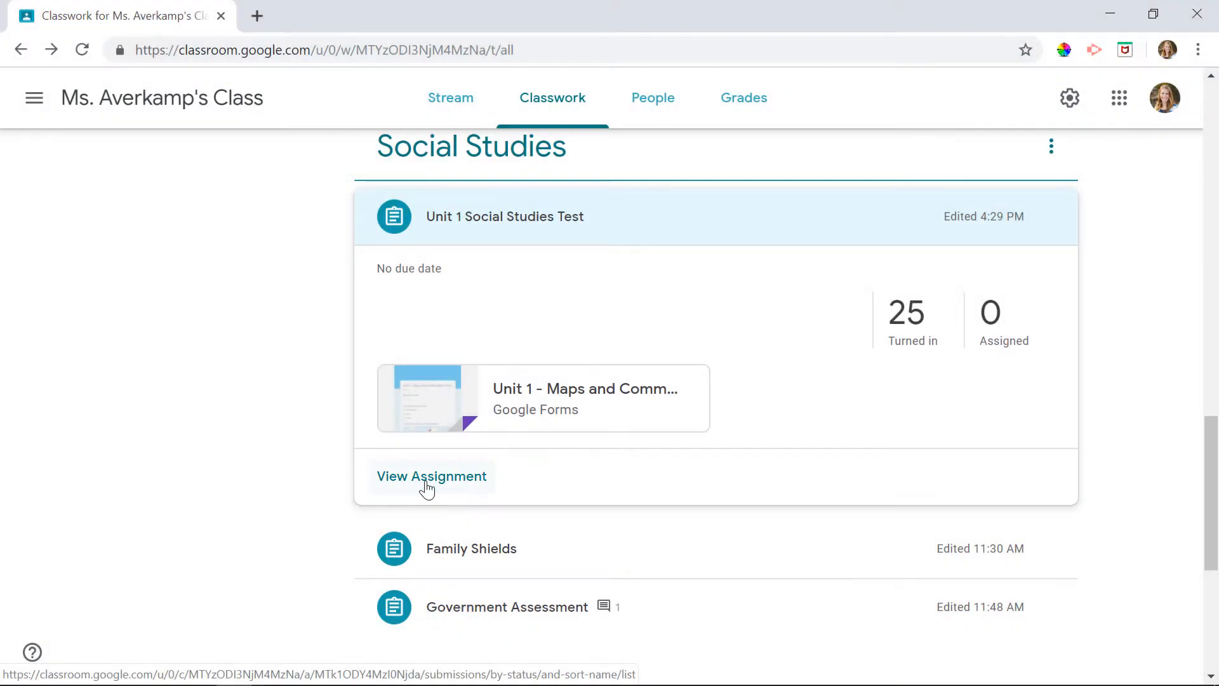
View the submissions for the Unit 1 Social Studies Test and open its attached Unit 1 - Maps and Communities Test form for editing
{"action": "left_click", "coordinate": [427, 489]}
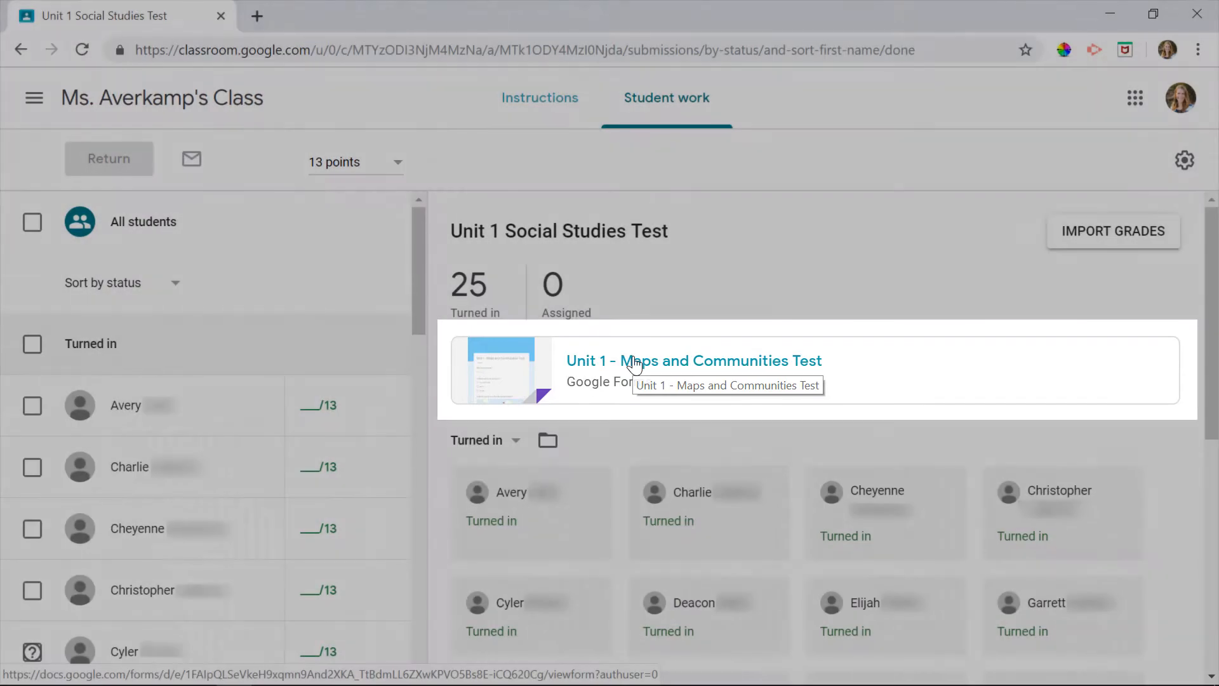
{"action": "left_click", "coordinate": [587, 368]}
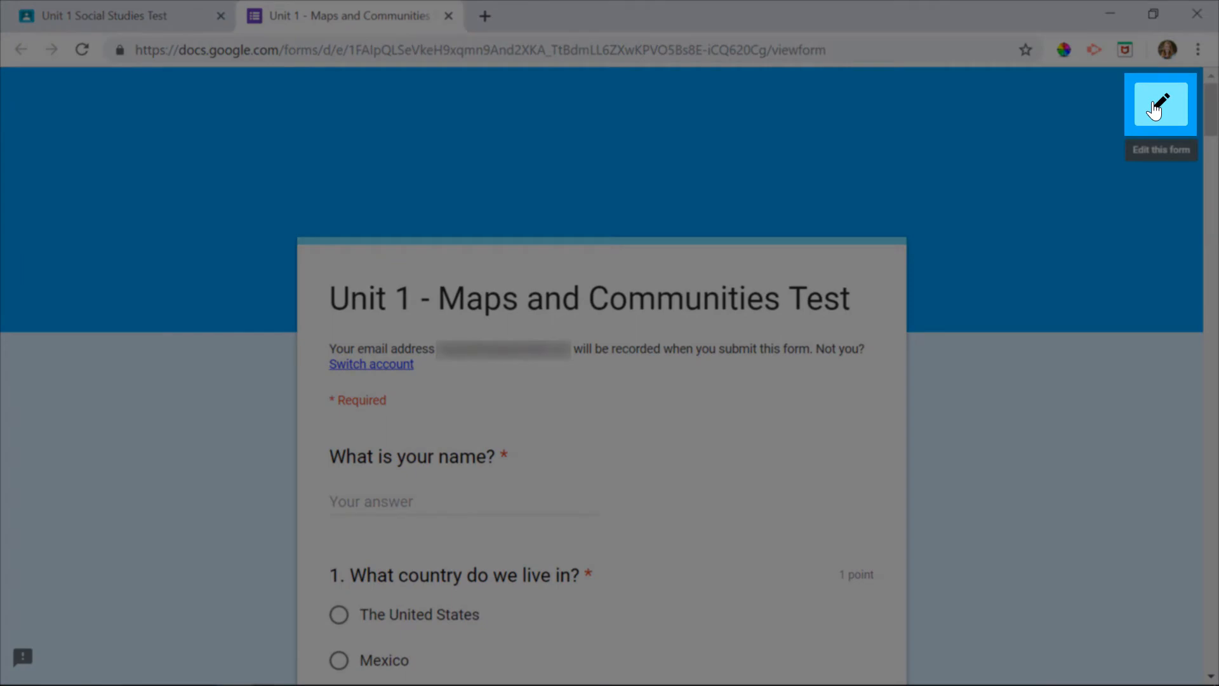
{"action": "left_click", "coordinate": [1159, 105]}
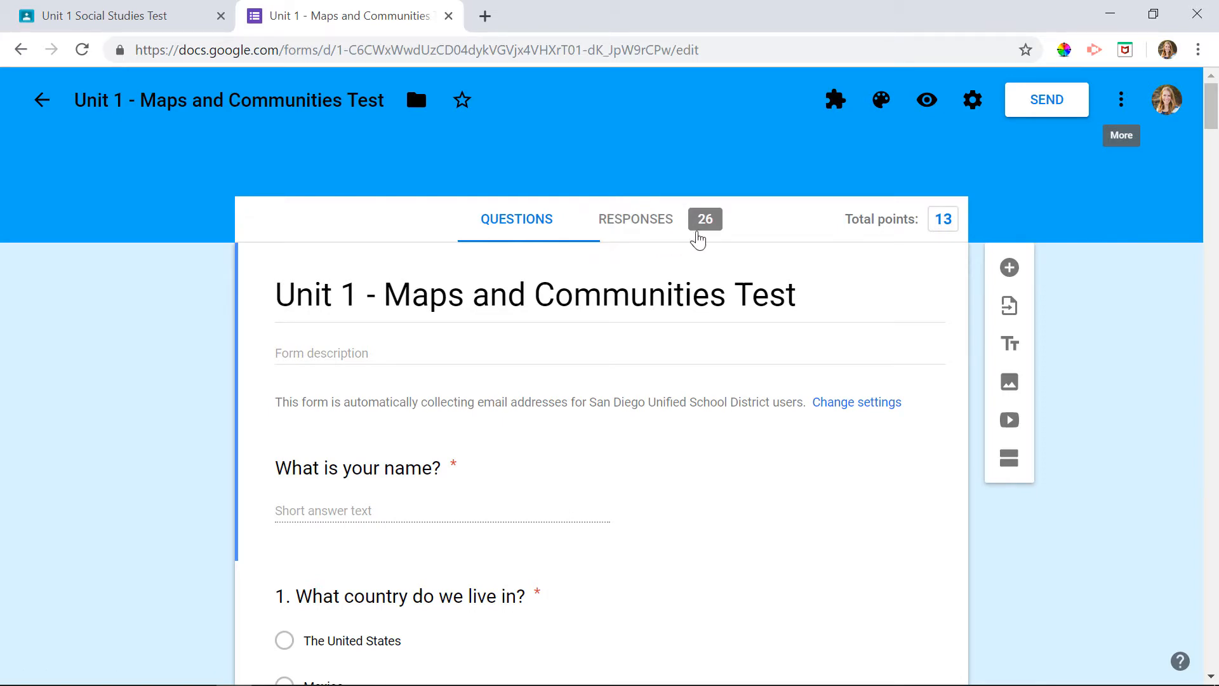
View the summary of the form's responses, including the total points distribution chart
{"action": "left_click", "coordinate": [631, 224]}
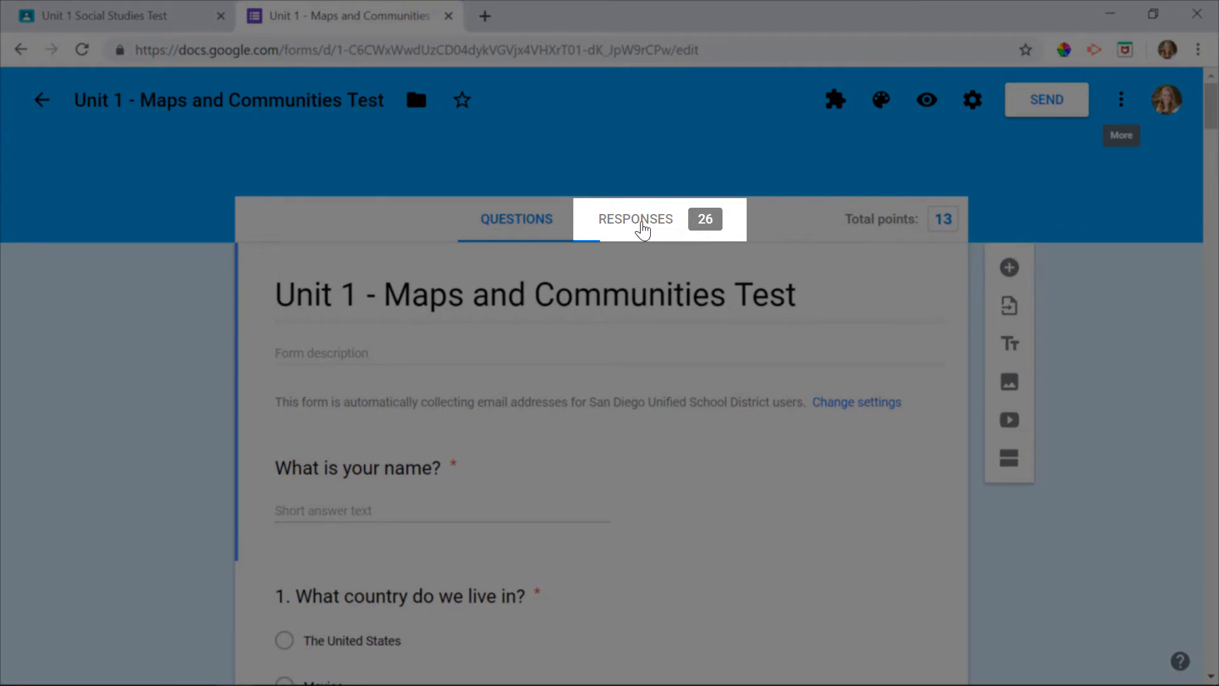
{"action": "left_click", "coordinate": [643, 229]}
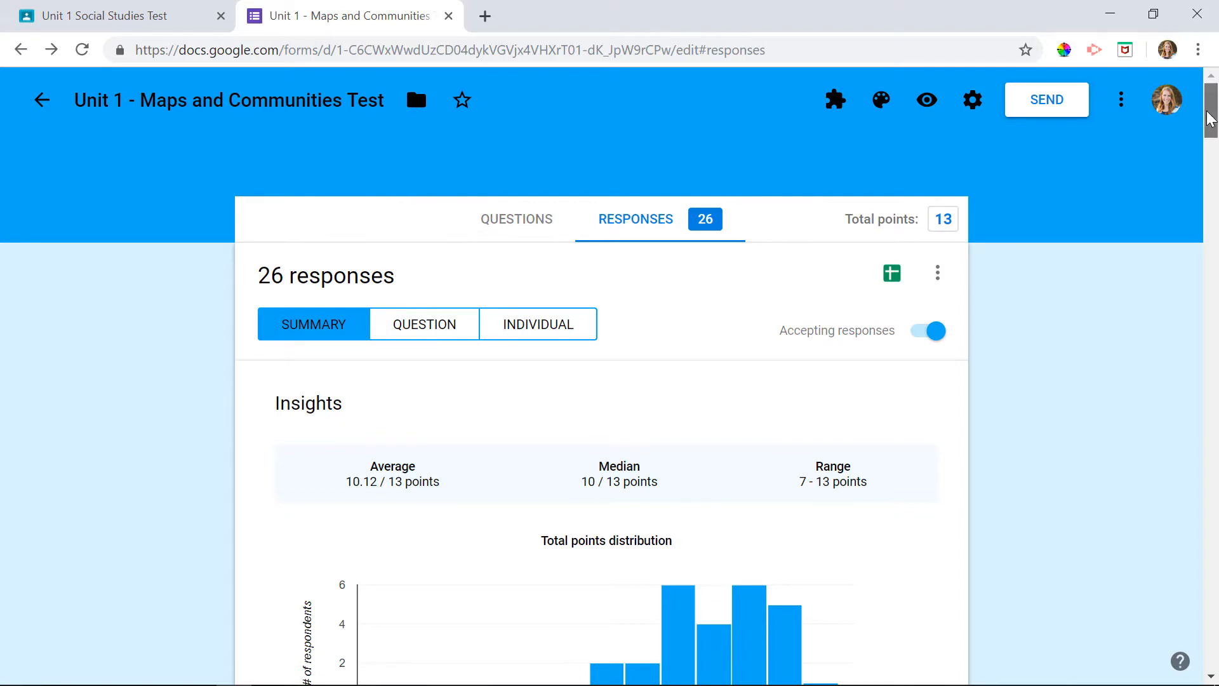
{"action": "left_click_drag", "start_coordinate": [1210, 120], "coordinate": [1213, 127]}
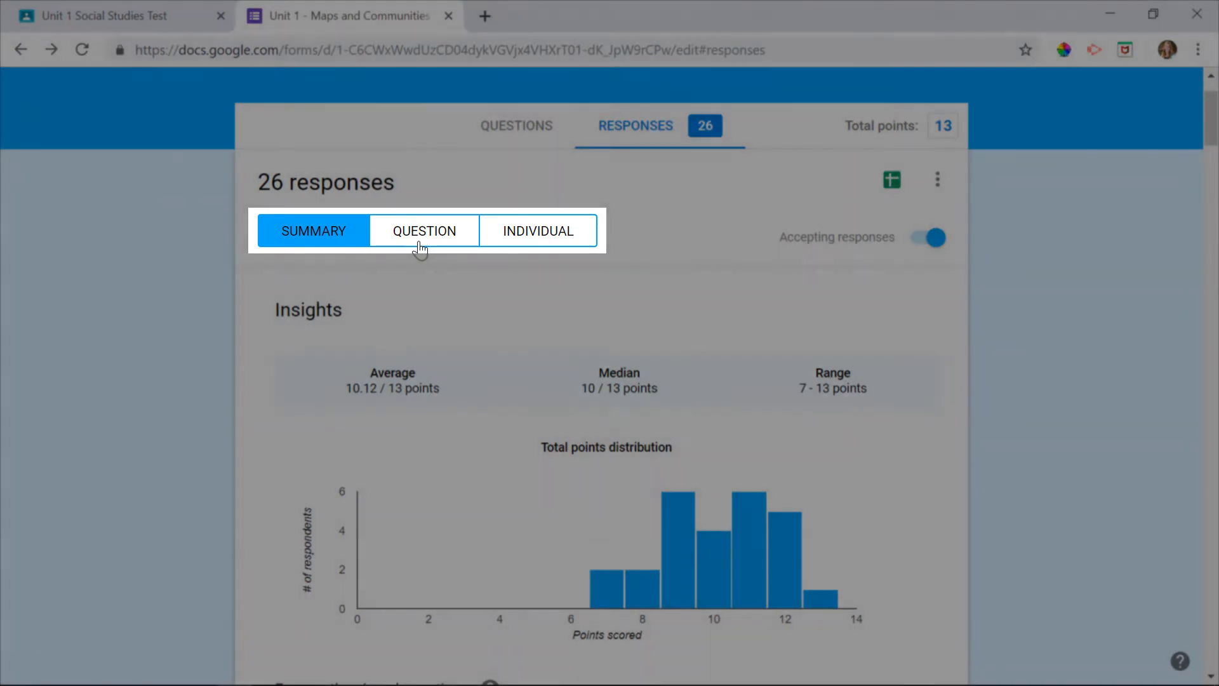
Show the responses by question and select question 9 about the 4 cardinal directions
{"action": "left_click", "coordinate": [420, 246]}
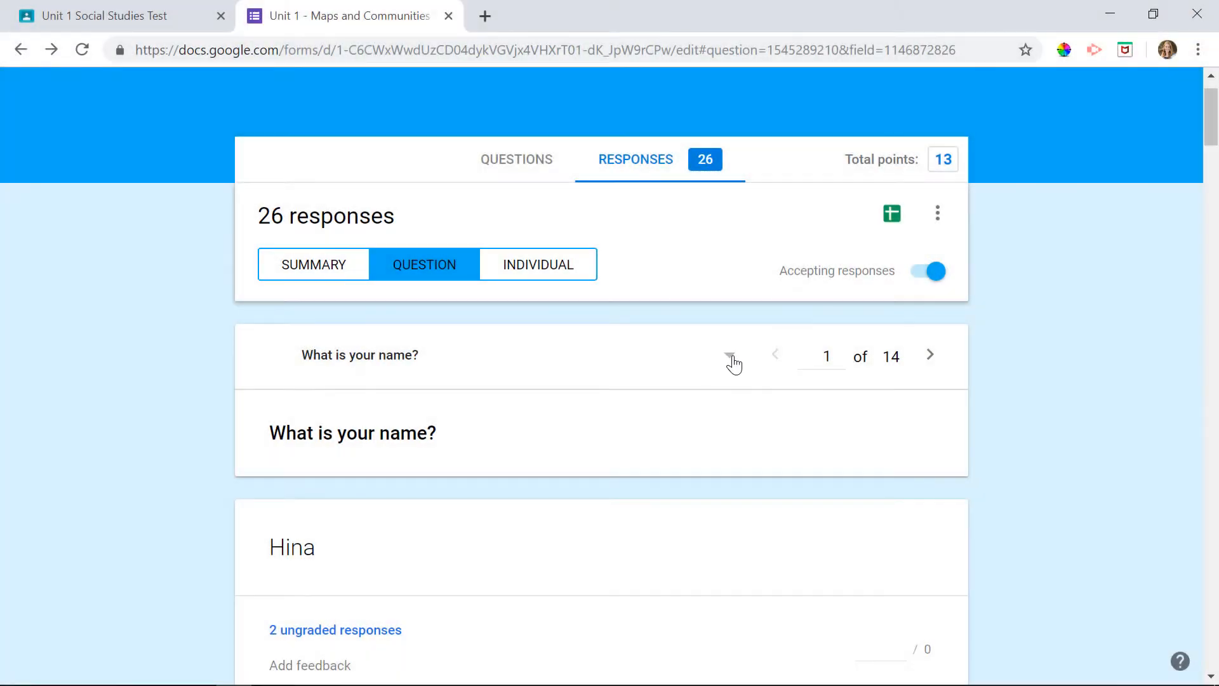
{"action": "left_click", "coordinate": [731, 361]}
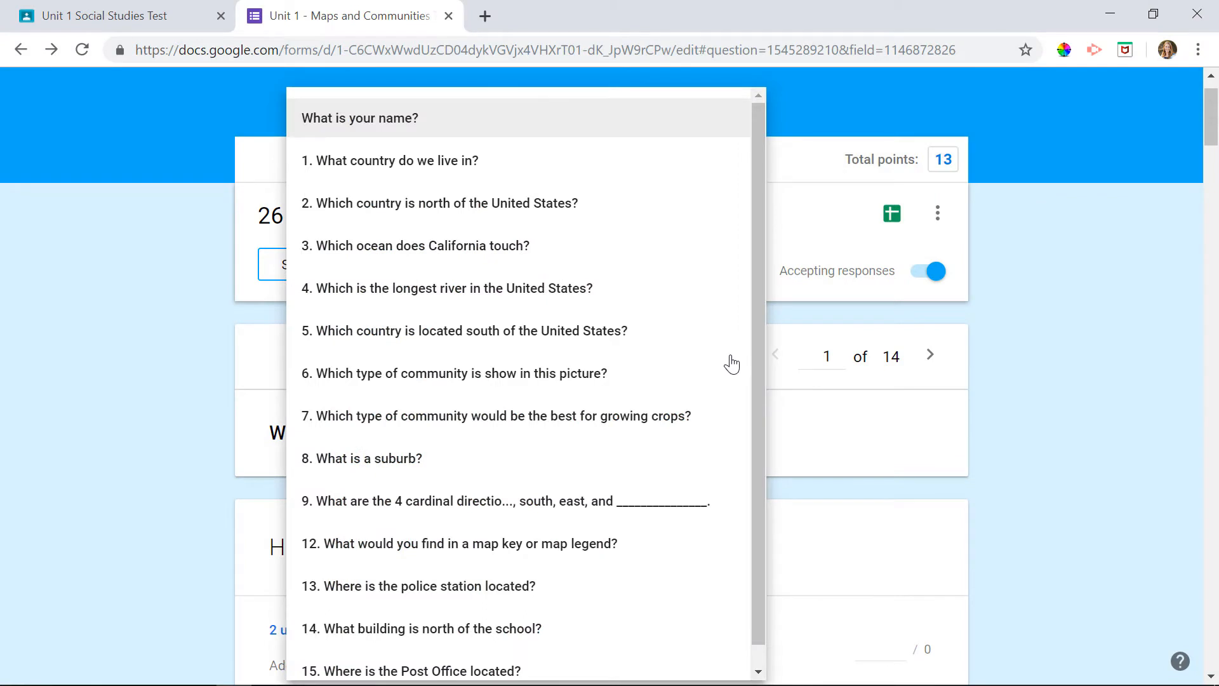
{"action": "left_click", "coordinate": [670, 511]}
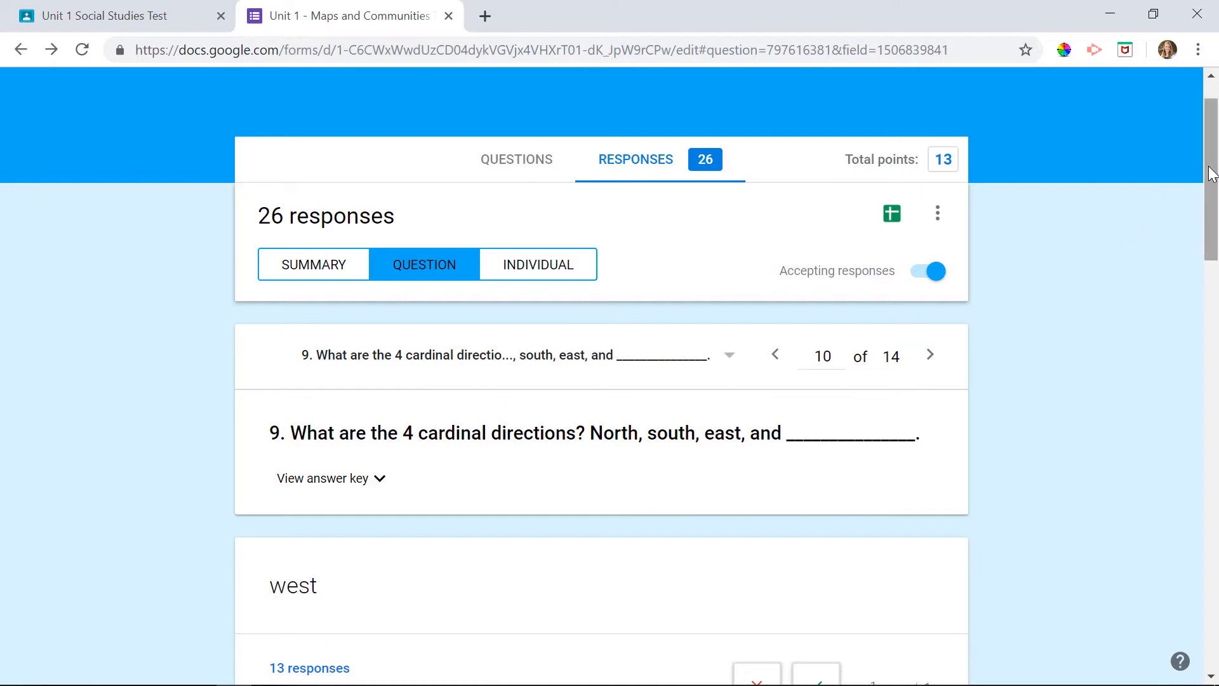
Check the accepted answers in question 9's answer key and hide the key again
{"action": "left_click_drag", "start_coordinate": [1213, 179], "coordinate": [1213, 201]}
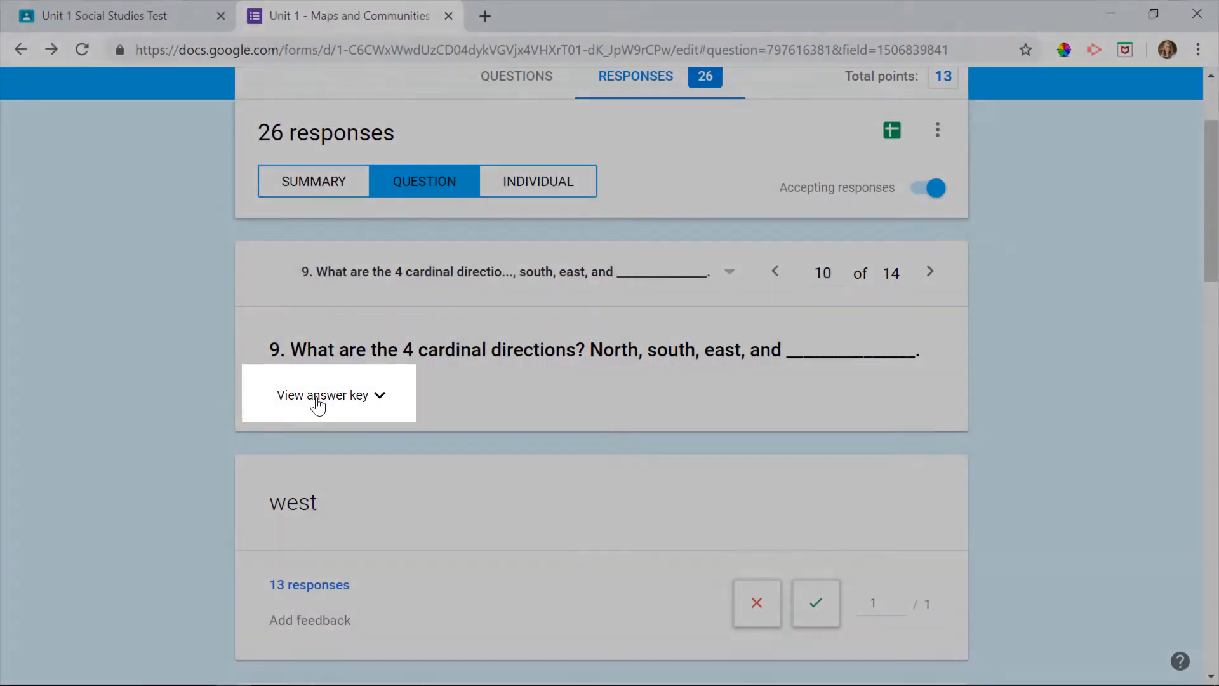
{"action": "left_click", "coordinate": [317, 400]}
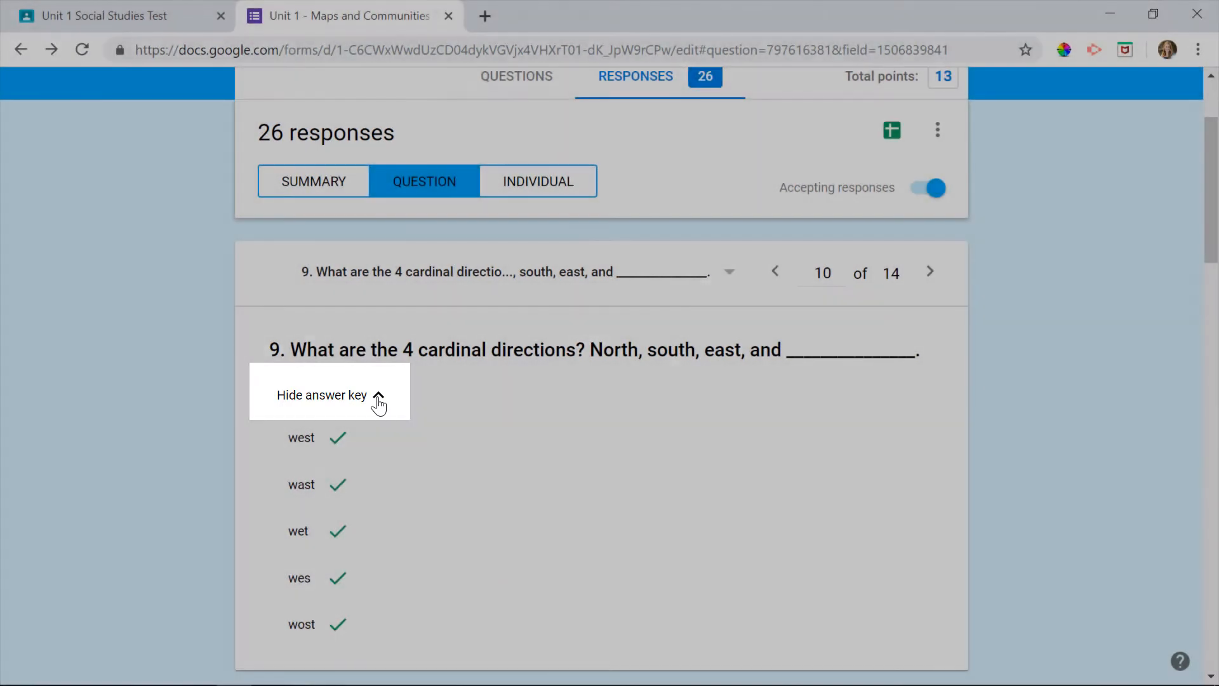
{"action": "left_click", "coordinate": [375, 405]}
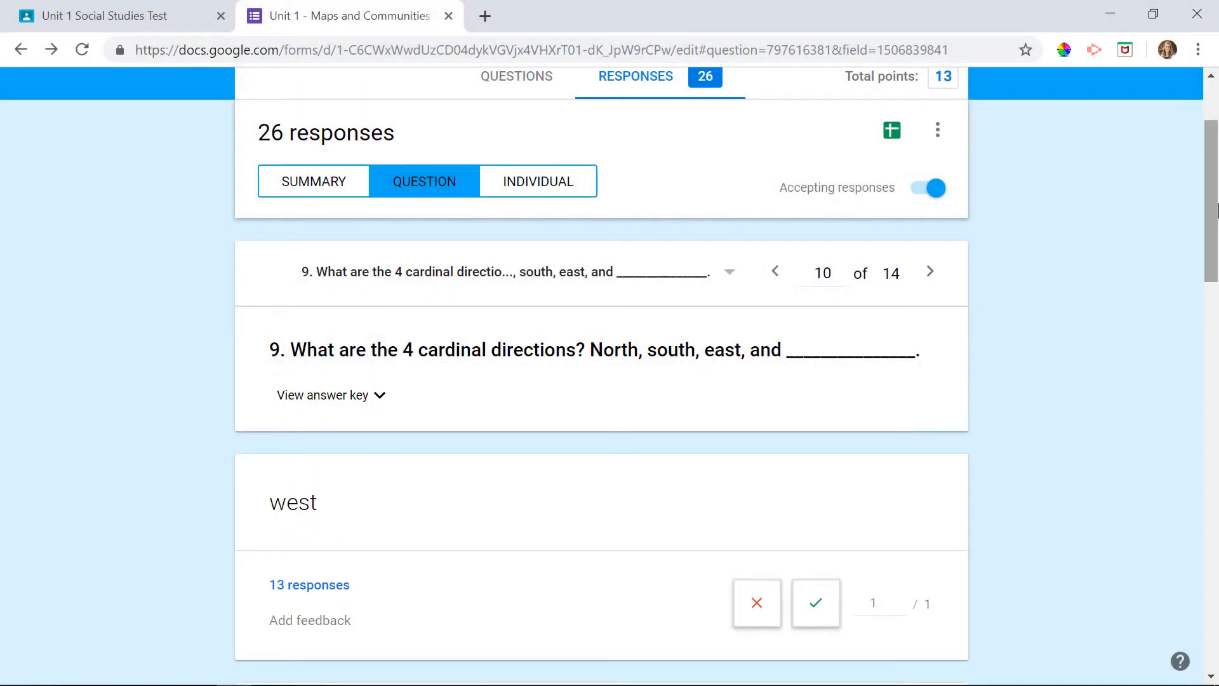
Mark the ungraded "West" answers to question 9 as correct for 1 point and save the edit
{"action": "left_click_drag", "start_coordinate": [1213, 200], "coordinate": [1210, 261]}
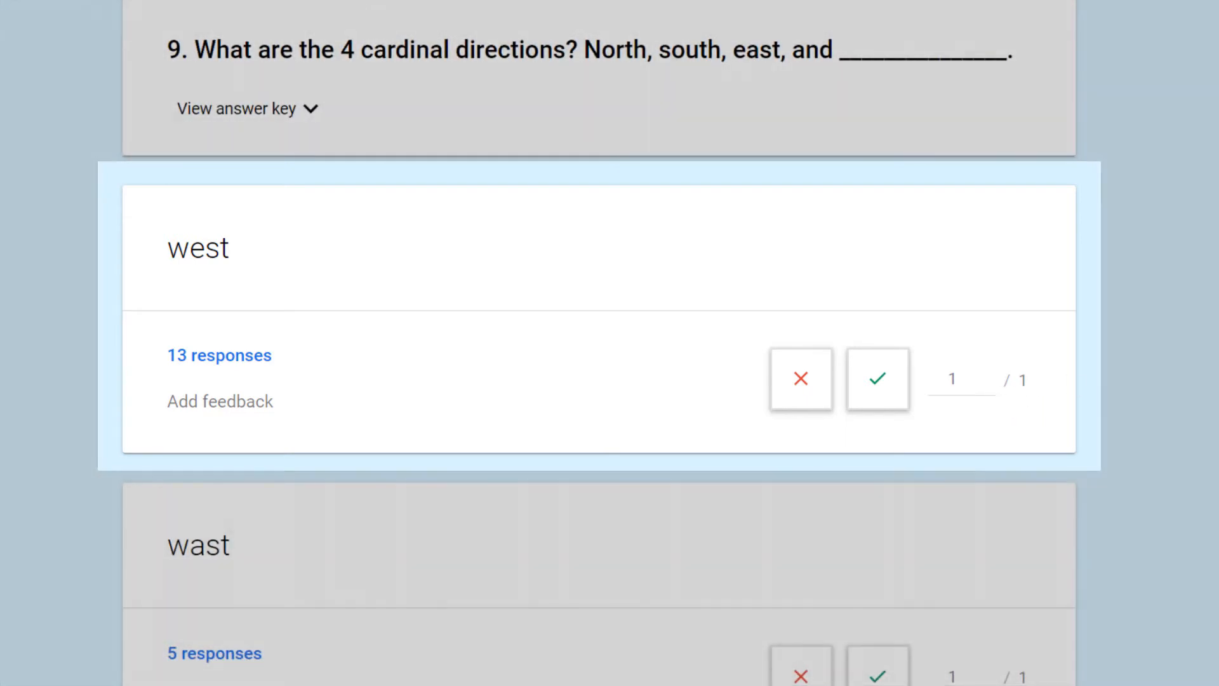
{"action": "scroll", "coordinate": [600, 381], "scroll_direction": "down", "scroll_amount": 3}
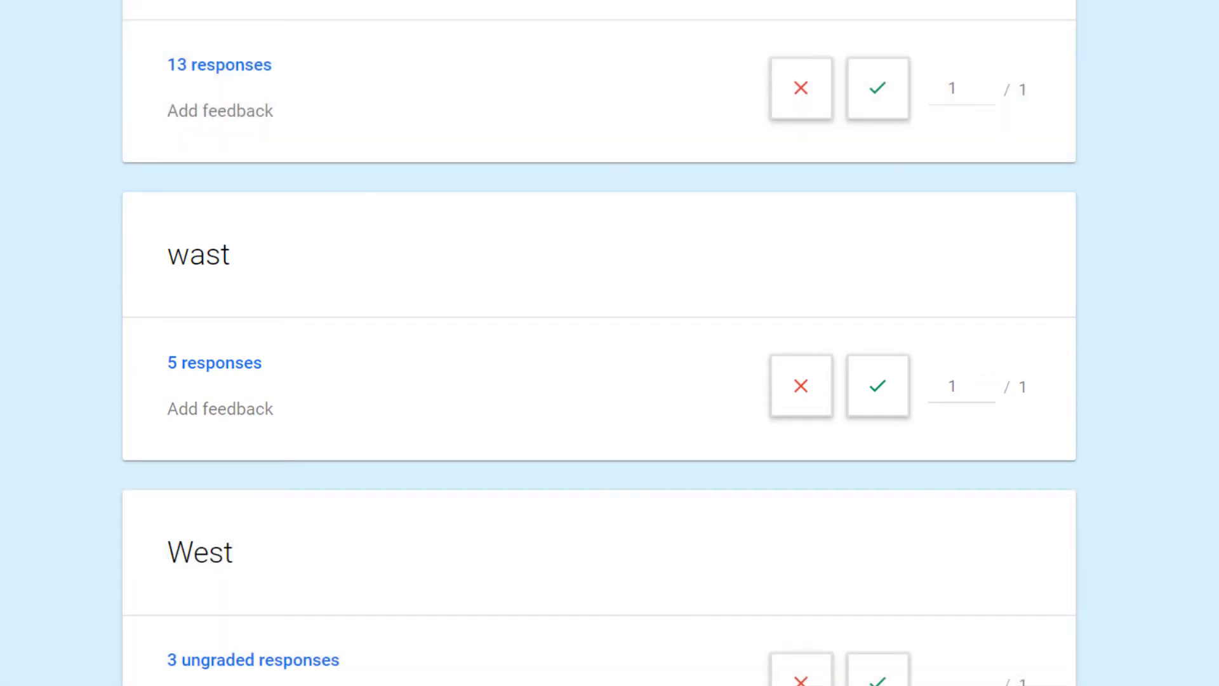
{"action": "scroll", "coordinate": [599, 343], "scroll_direction": "down", "scroll_amount": 4}
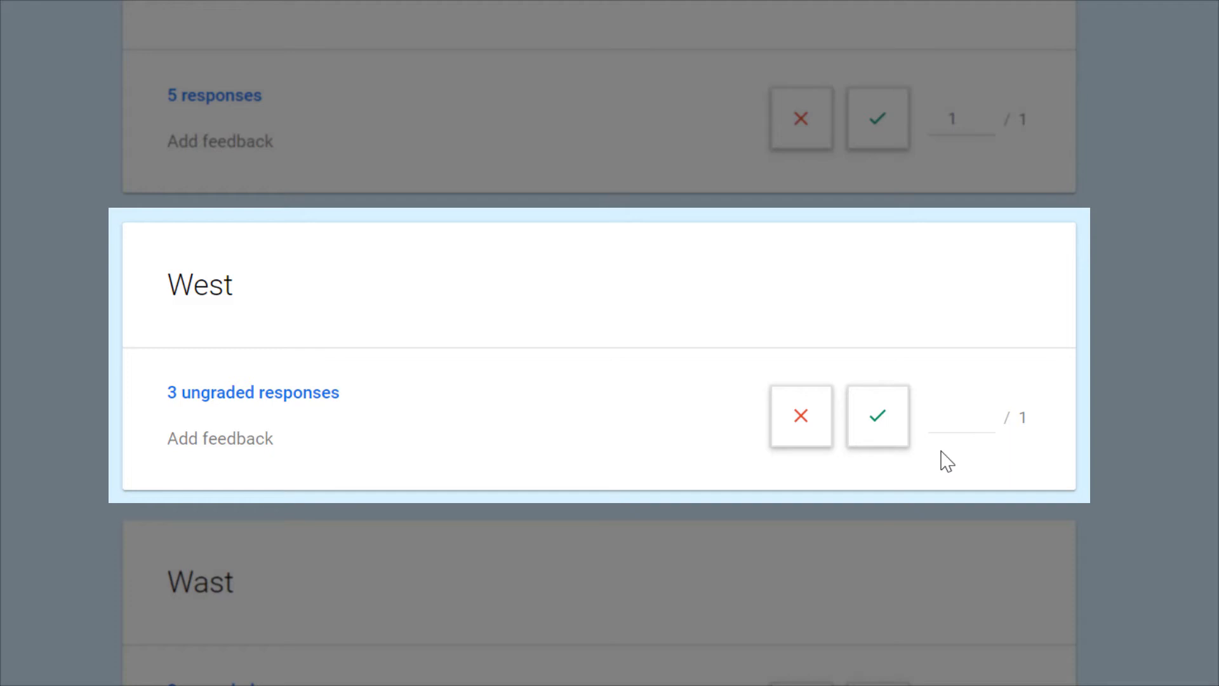
{"action": "left_click", "coordinate": [876, 437]}
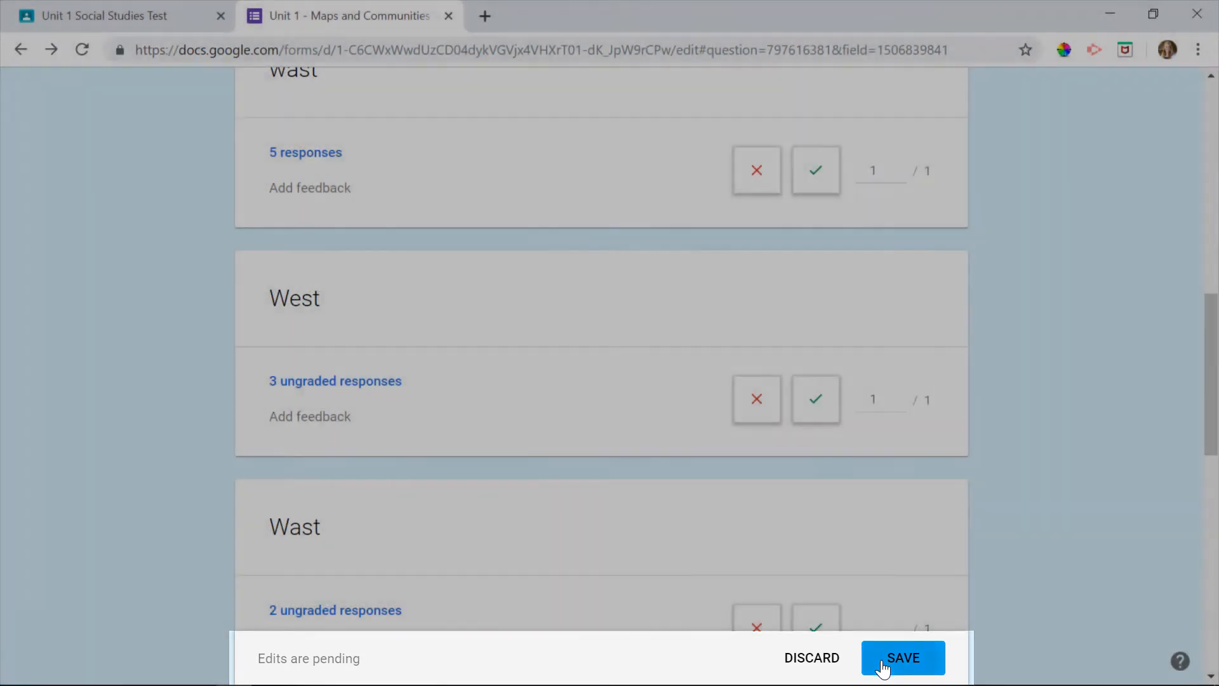
{"action": "left_click", "coordinate": [903, 658]}
Mark the ungraded "Wast" answers to question 9 as correct for 1 point and save the edit
{"action": "scroll", "coordinate": [1213, 229], "scroll_direction": "down", "scroll_amount": 6}
{"action": "scroll", "coordinate": [1214, 228], "scroll_direction": "down", "scroll_amount": 5}
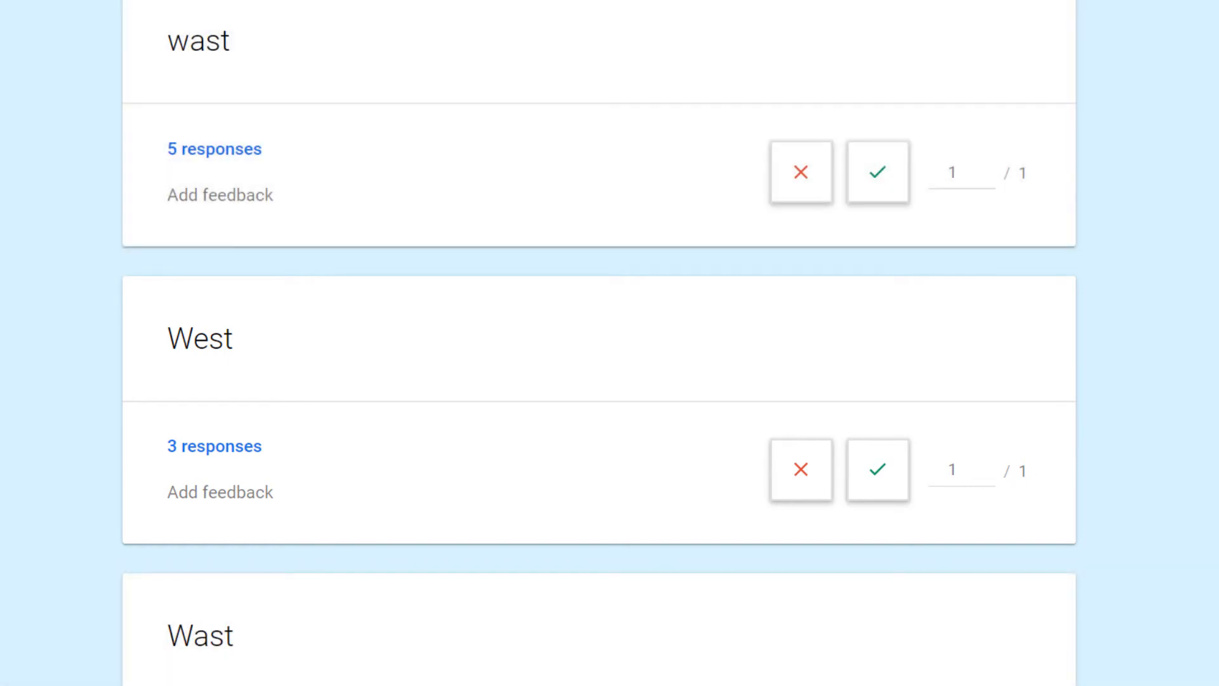
{"action": "scroll", "coordinate": [599, 335], "scroll_direction": "down", "scroll_amount": 4}
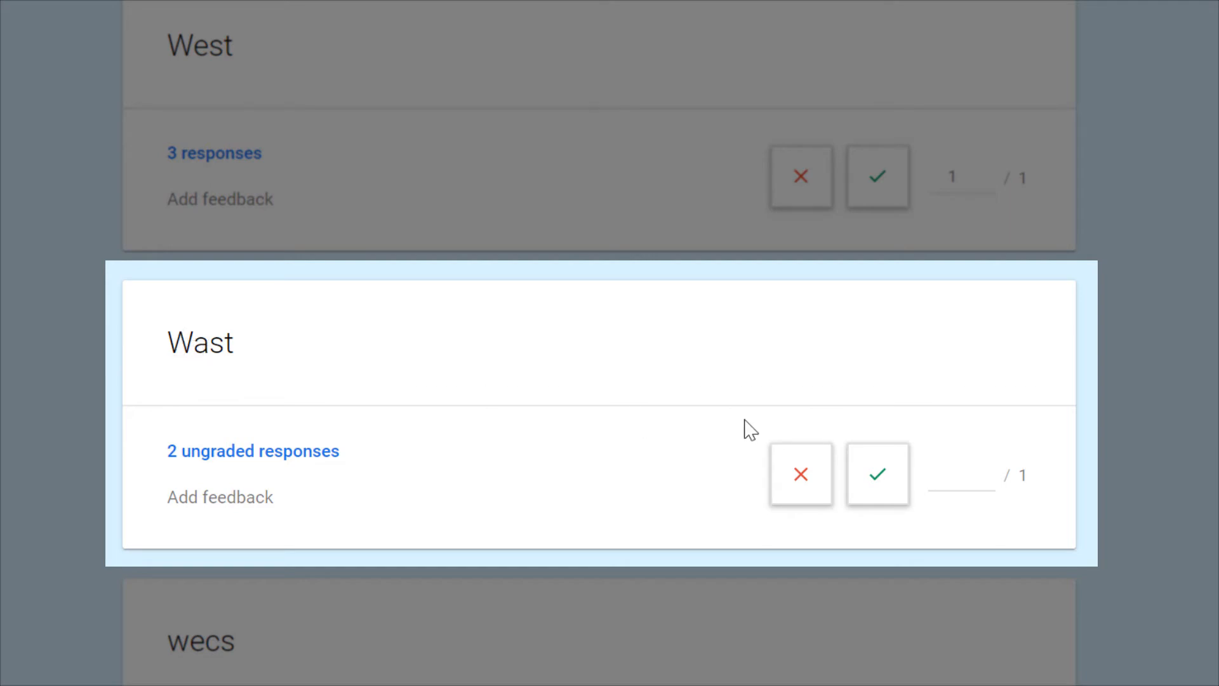
{"action": "left_click", "coordinate": [878, 492]}
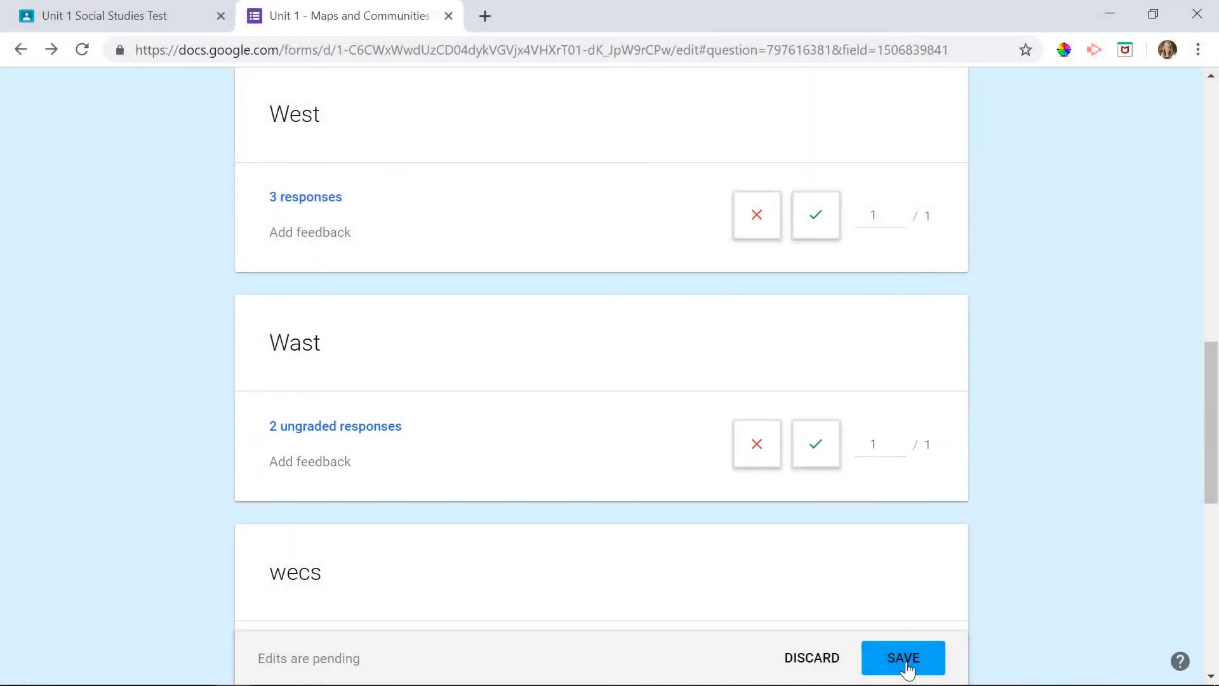
{"action": "left_click", "coordinate": [904, 658]}
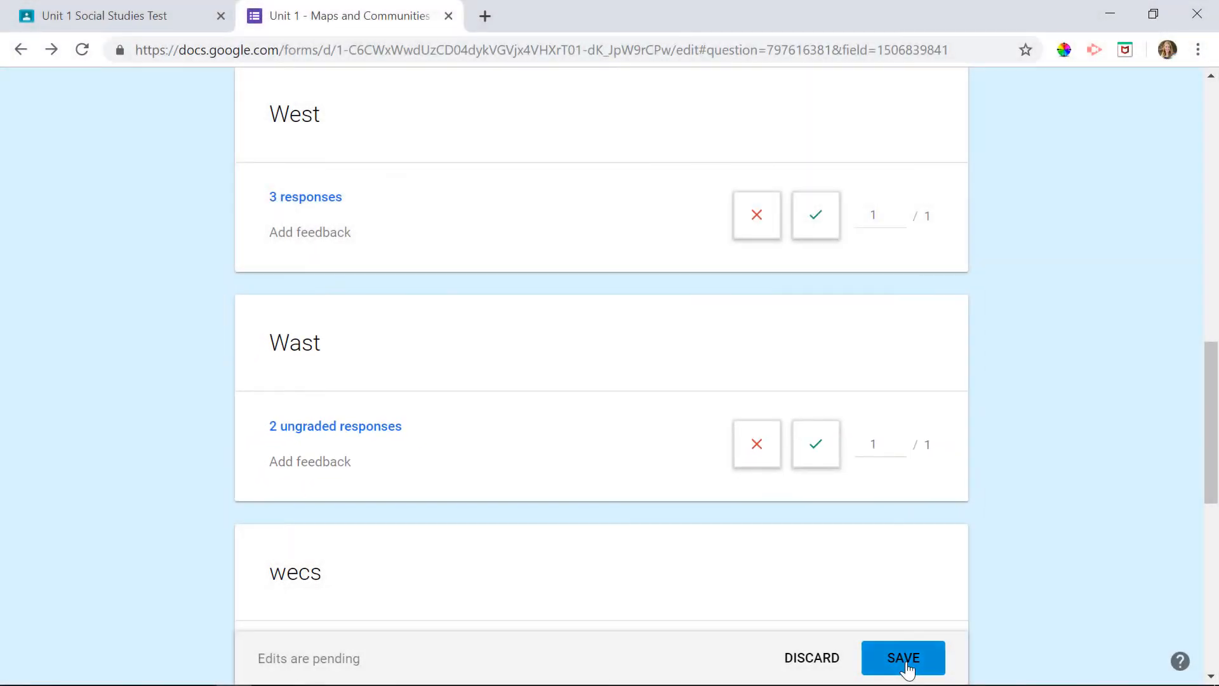
Mark the ungraded "no" answer to question 9 as incorrect with 0 points and save the edit
{"action": "scroll", "coordinate": [1218, 170], "scroll_direction": "down", "scroll_amount": 15}
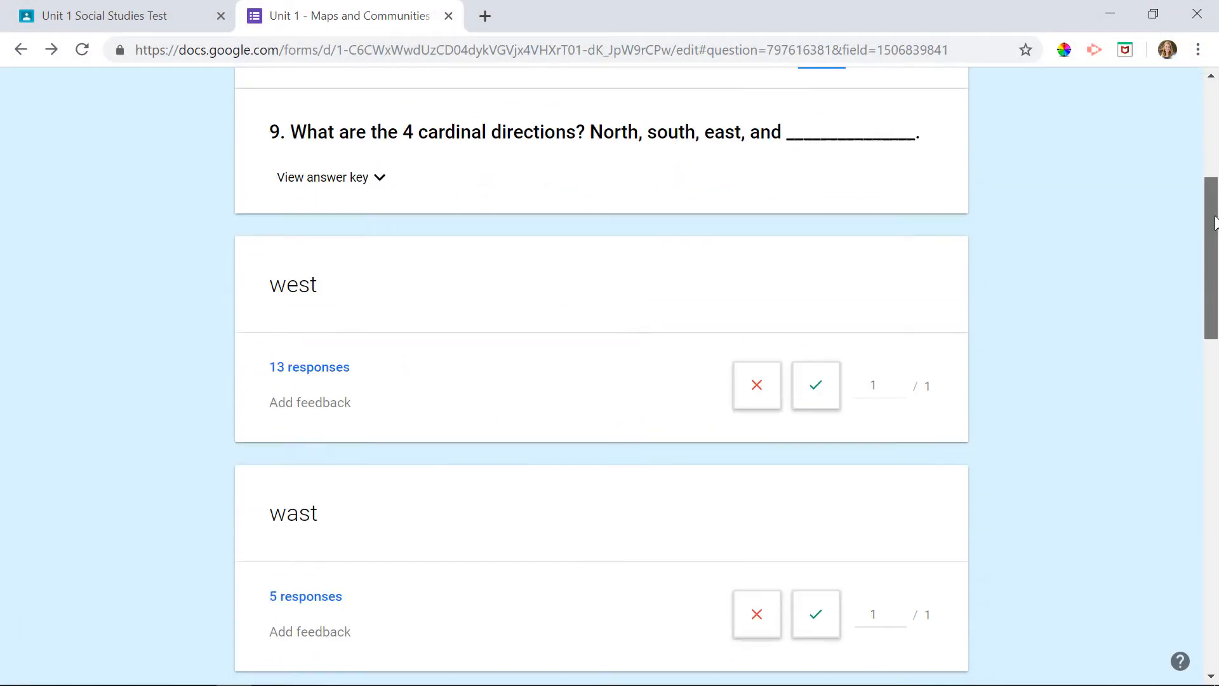
{"action": "scroll", "coordinate": [1218, 375], "scroll_direction": "down", "scroll_amount": 3}
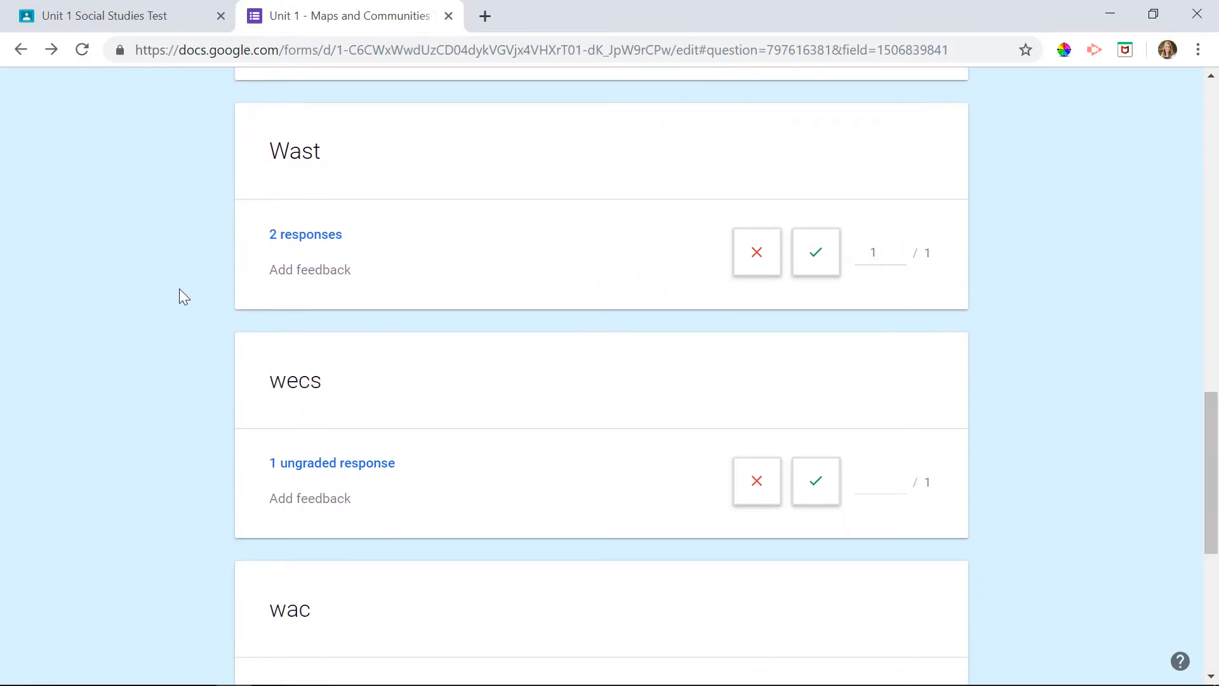
{"action": "scroll", "coordinate": [184, 422], "scroll_direction": "down", "scroll_amount": 5}
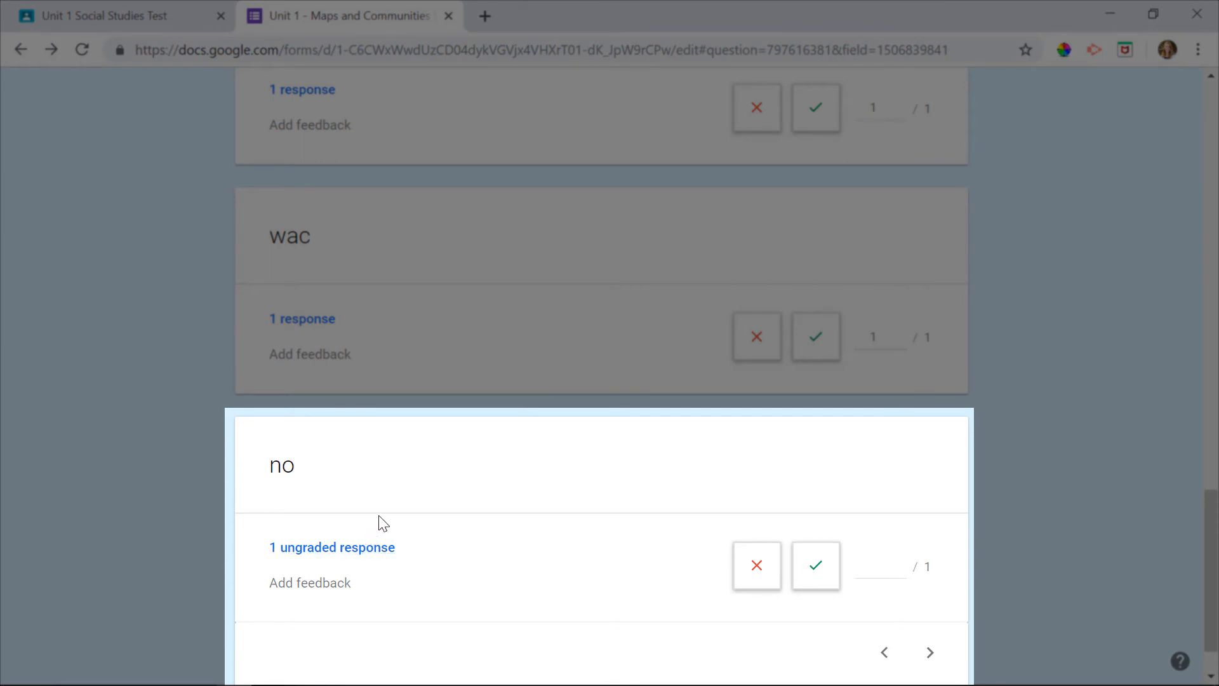
{"action": "left_click", "coordinate": [758, 567]}
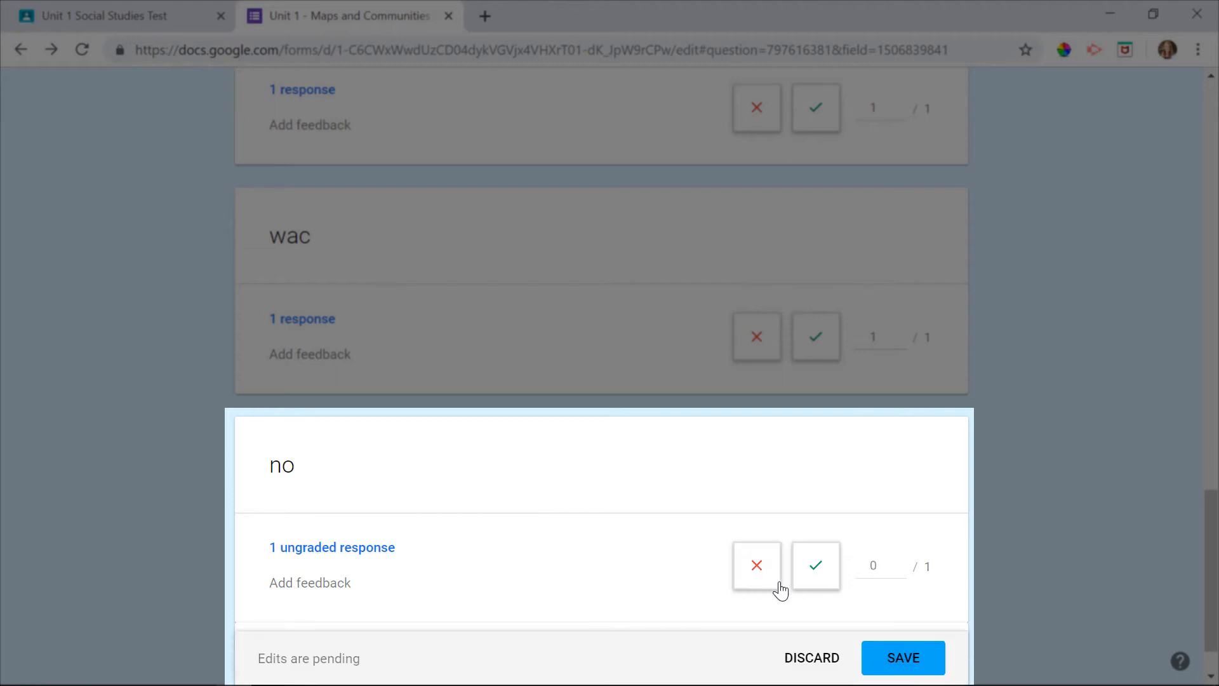
{"action": "left_click", "coordinate": [883, 670]}
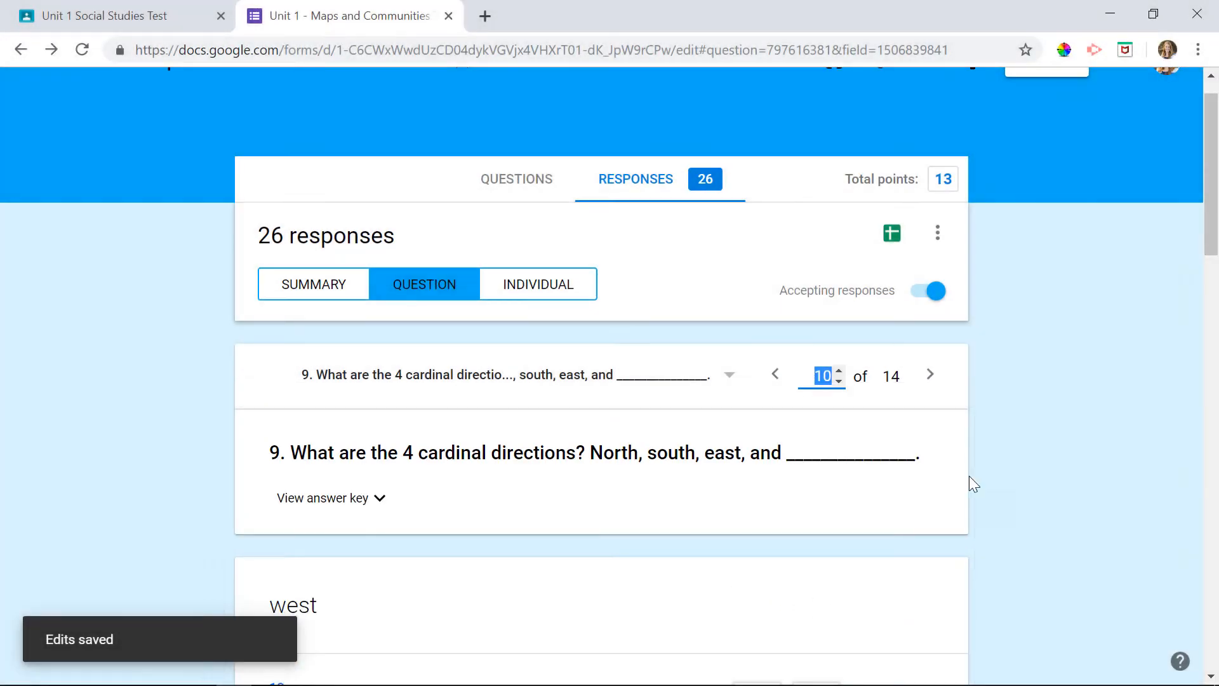
Review the points given to each answer group of question 9, from "west" down to "no"
{"action": "scroll", "coordinate": [1213, 176], "scroll_direction": "down", "scroll_amount": 3}
{"action": "left_click_drag", "start_coordinate": [1213, 177], "coordinate": [1214, 252]}
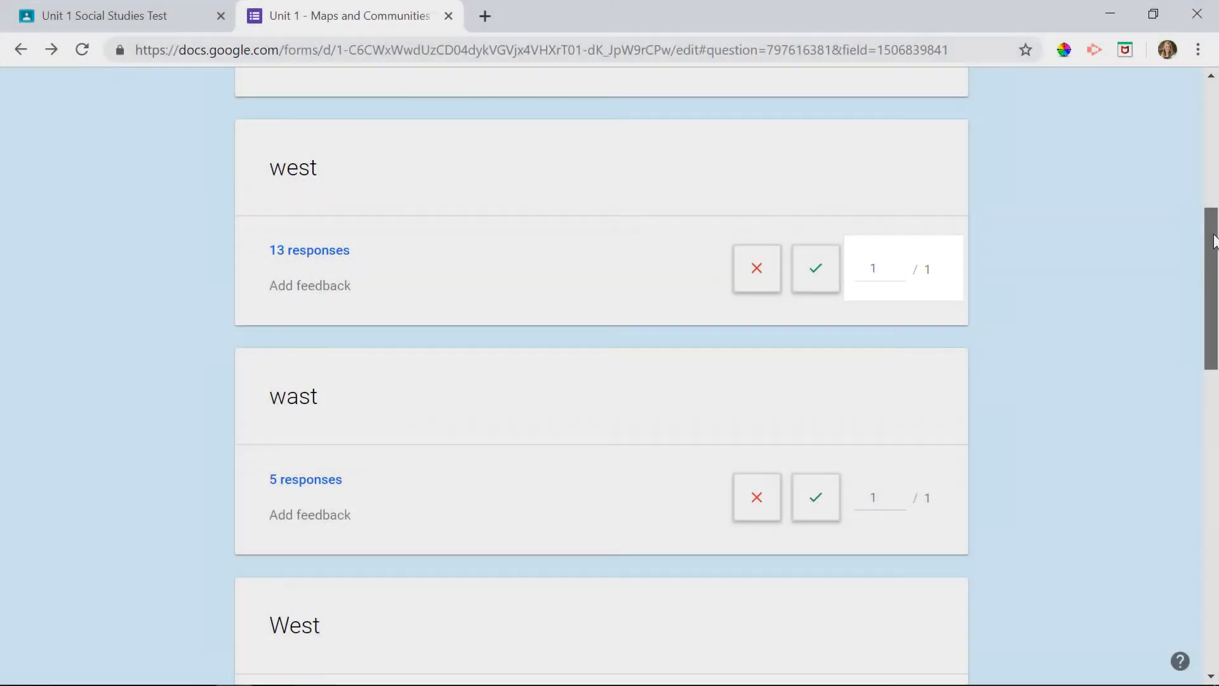
{"action": "left_click_drag", "start_coordinate": [1214, 239], "coordinate": [1214, 518]}
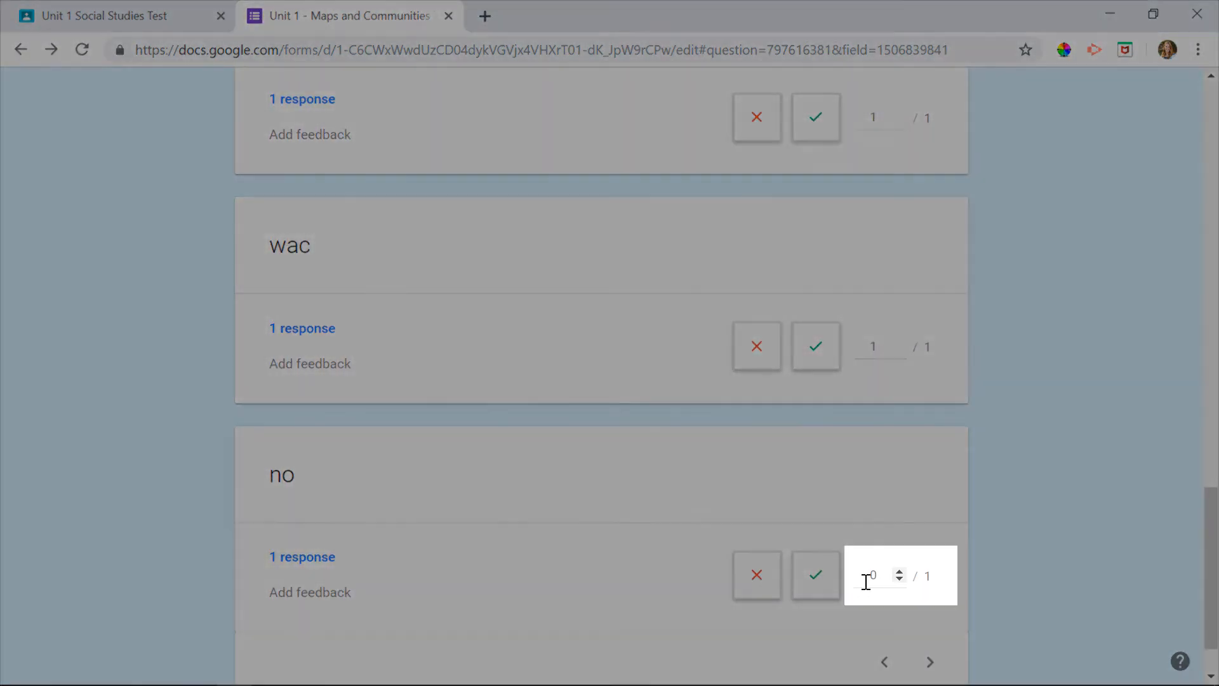
{"action": "scroll", "coordinate": [879, 561], "scroll_direction": "down", "scroll_amount": 1}
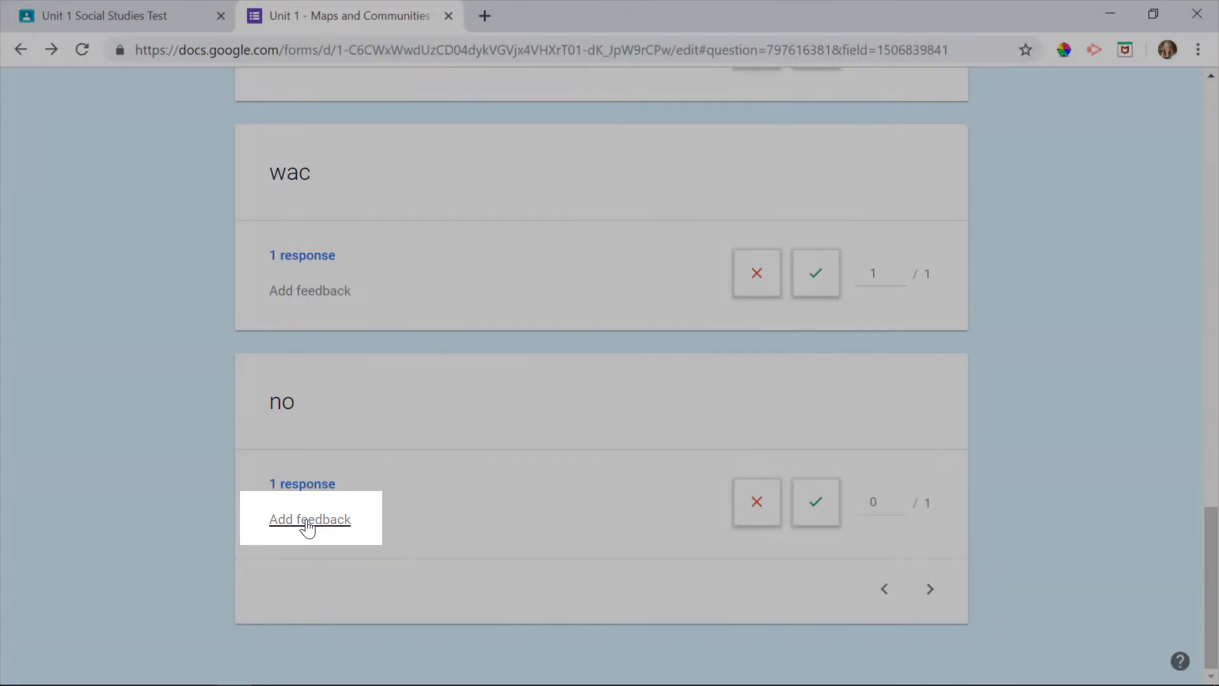
{"action": "left_click", "coordinate": [308, 525]}
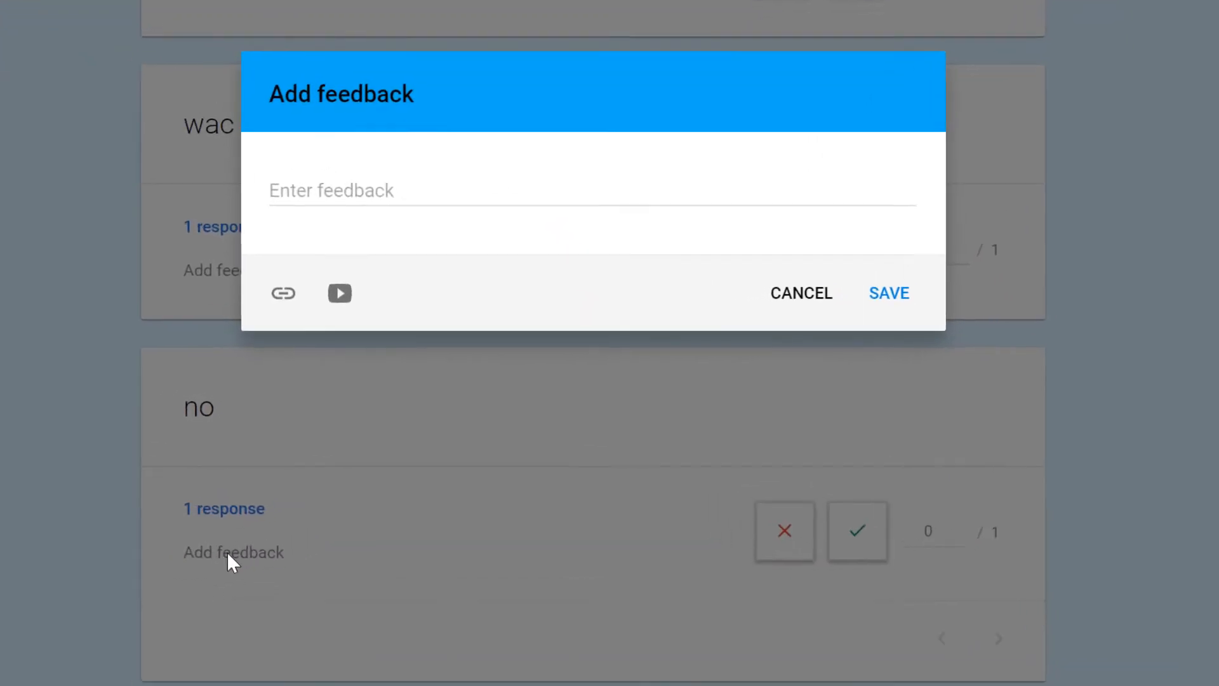
{"action": "left_click", "coordinate": [257, 187]}
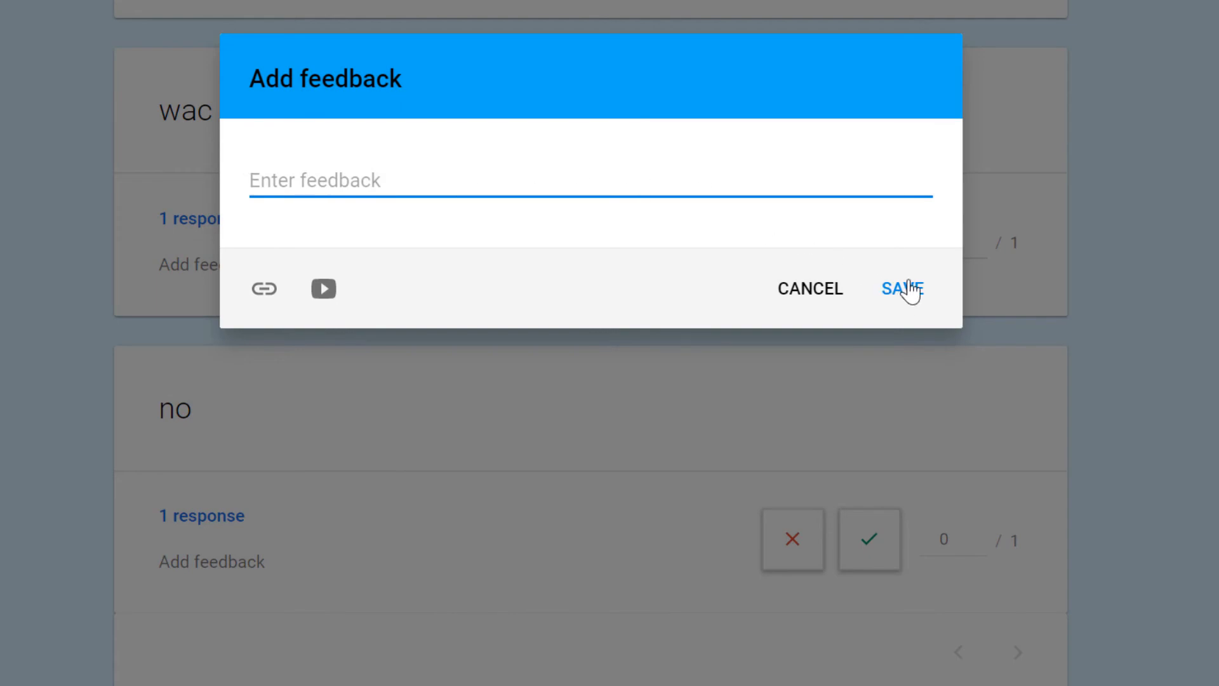
{"action": "left_click", "coordinate": [814, 303]}
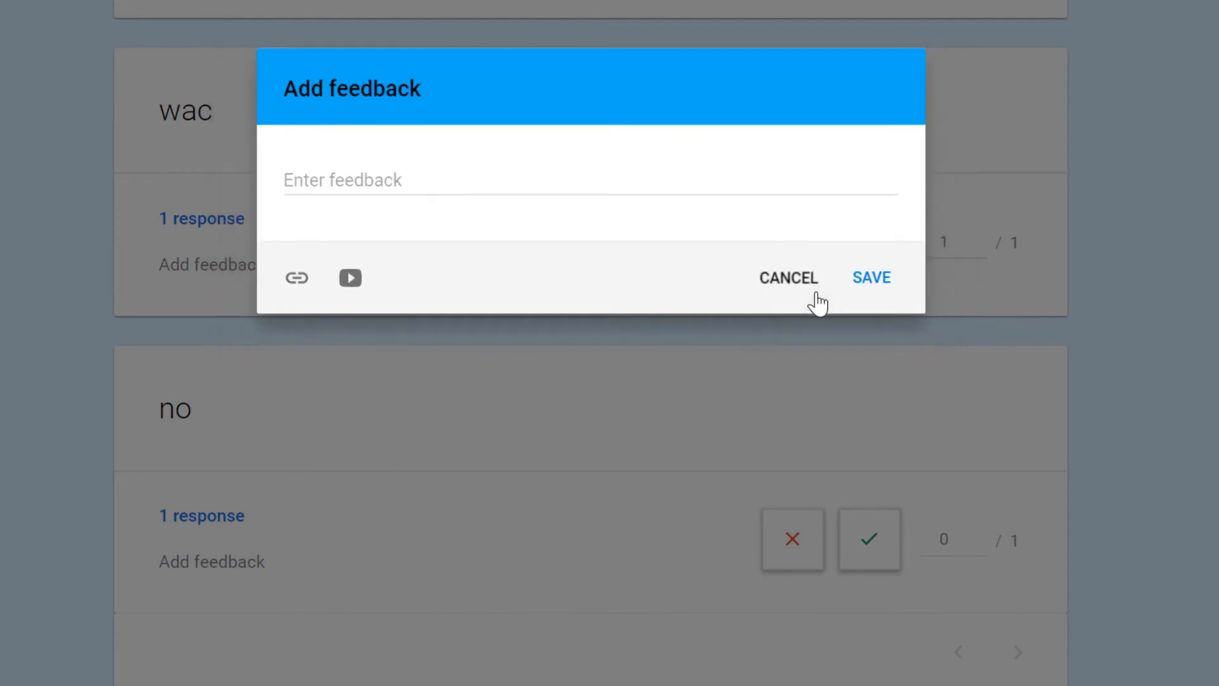
Switch to the Unit 1 Social Studies Test assignment in Google Classroom and import the grades from the form, overwriting the current ones
{"action": "left_click_drag", "start_coordinate": [1215, 618], "coordinate": [1218, 275]}
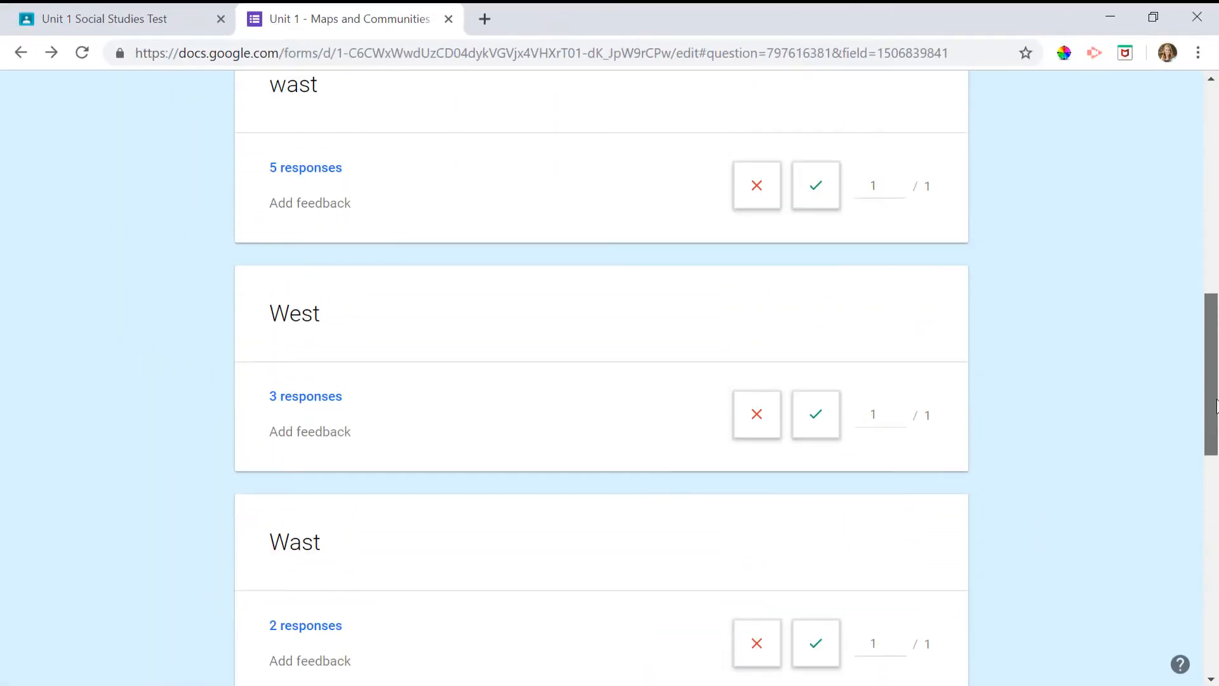
{"action": "scroll", "coordinate": [1217, 276], "scroll_direction": "up", "scroll_amount": 5}
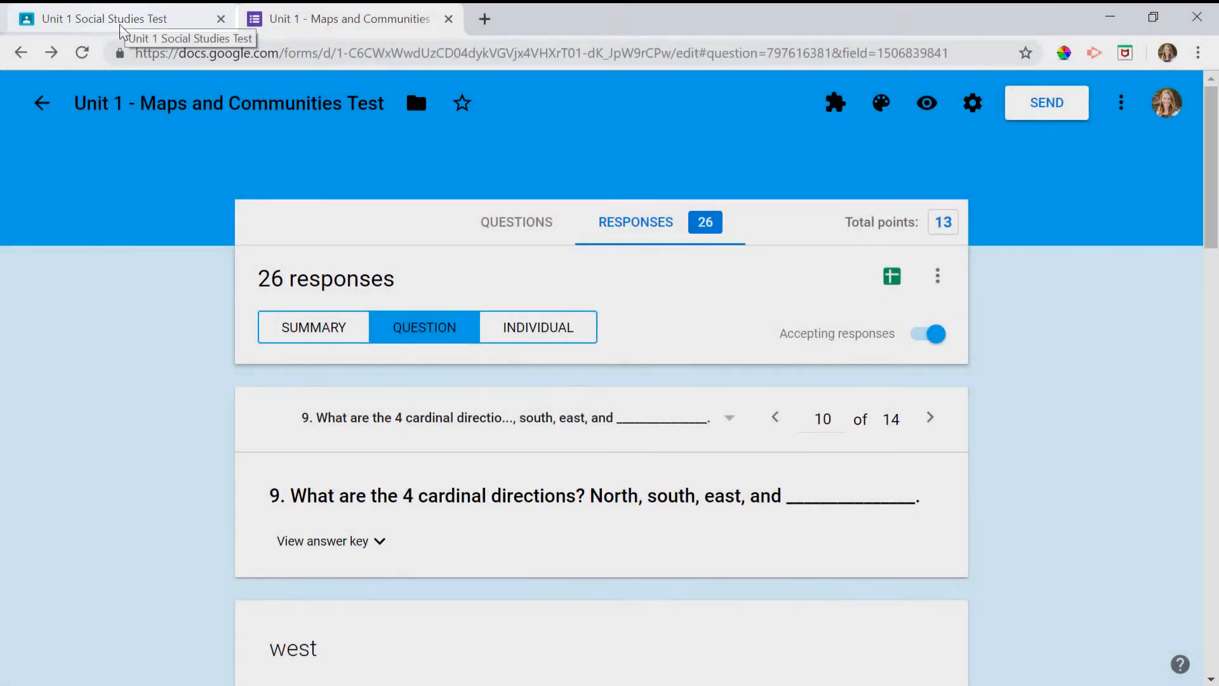
{"action": "left_click", "coordinate": [121, 25]}
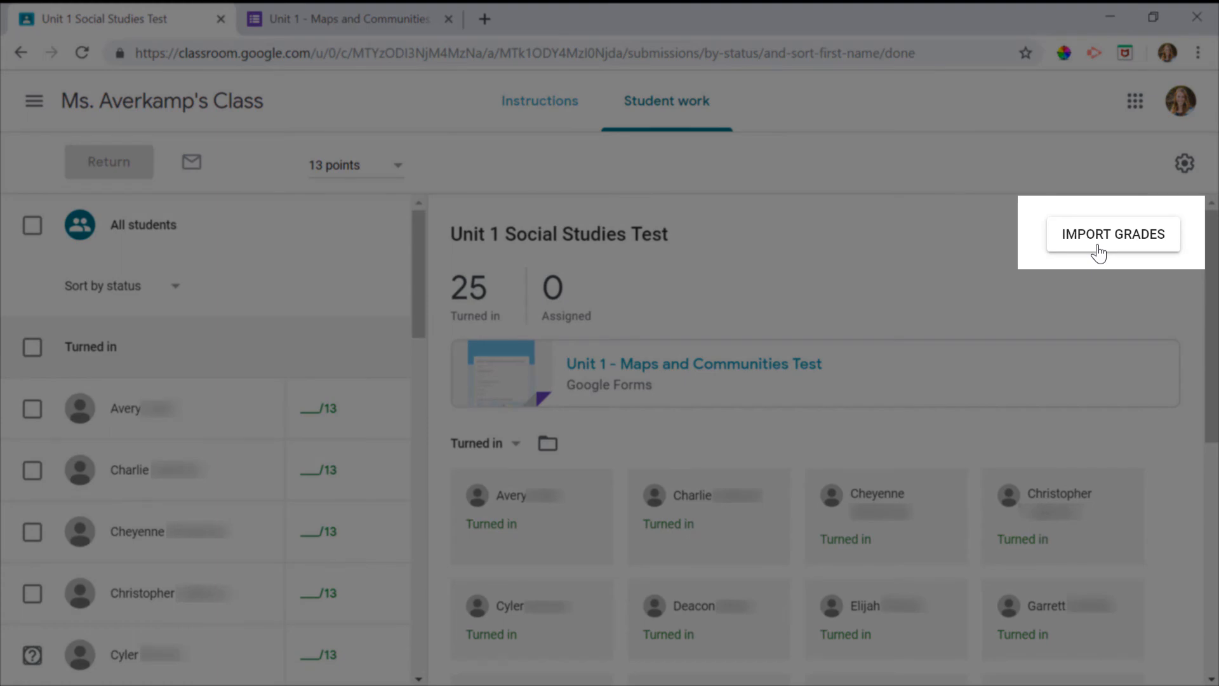
{"action": "left_click", "coordinate": [1098, 252]}
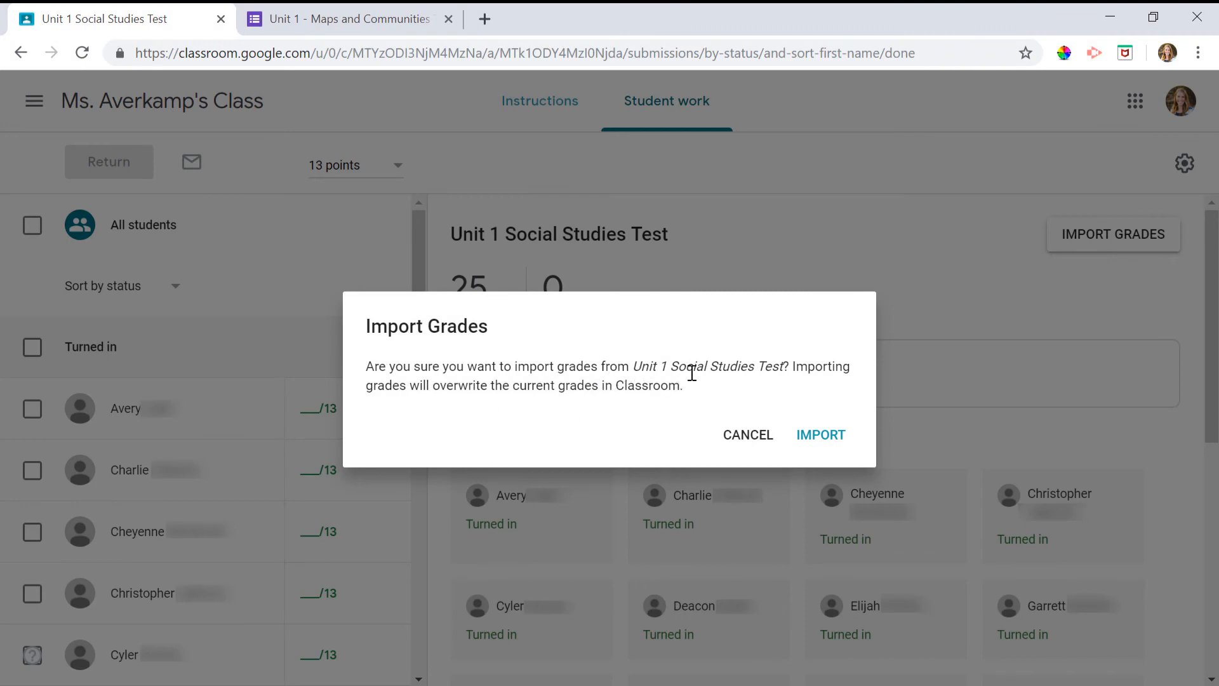
{"action": "left_click", "coordinate": [820, 435]}
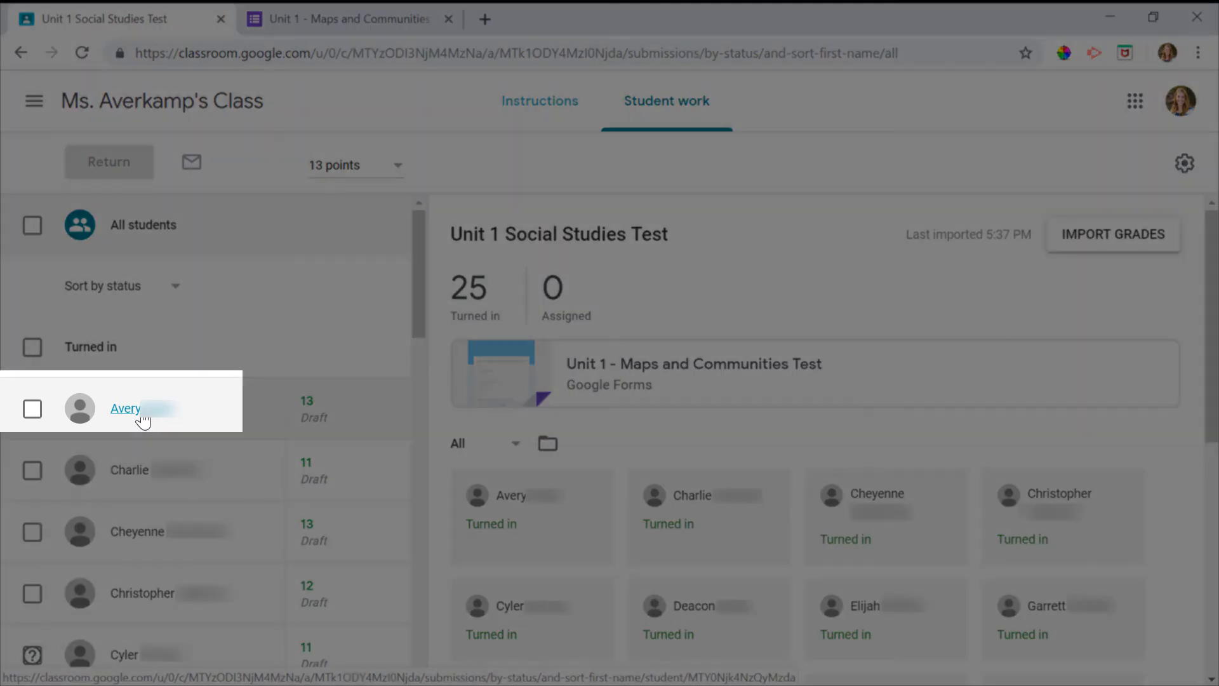
Open the first turned-in student's work and post the private comment "Amazing job!"
{"action": "left_click", "coordinate": [141, 419]}
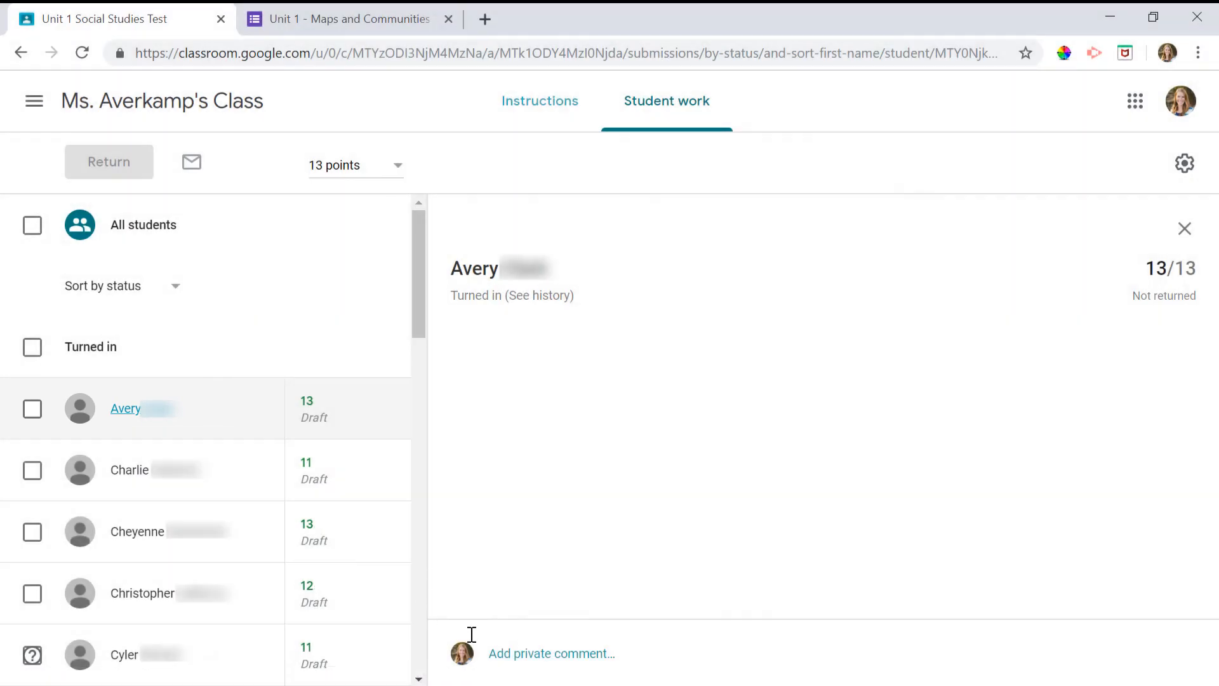
{"action": "left_click", "coordinate": [551, 660]}
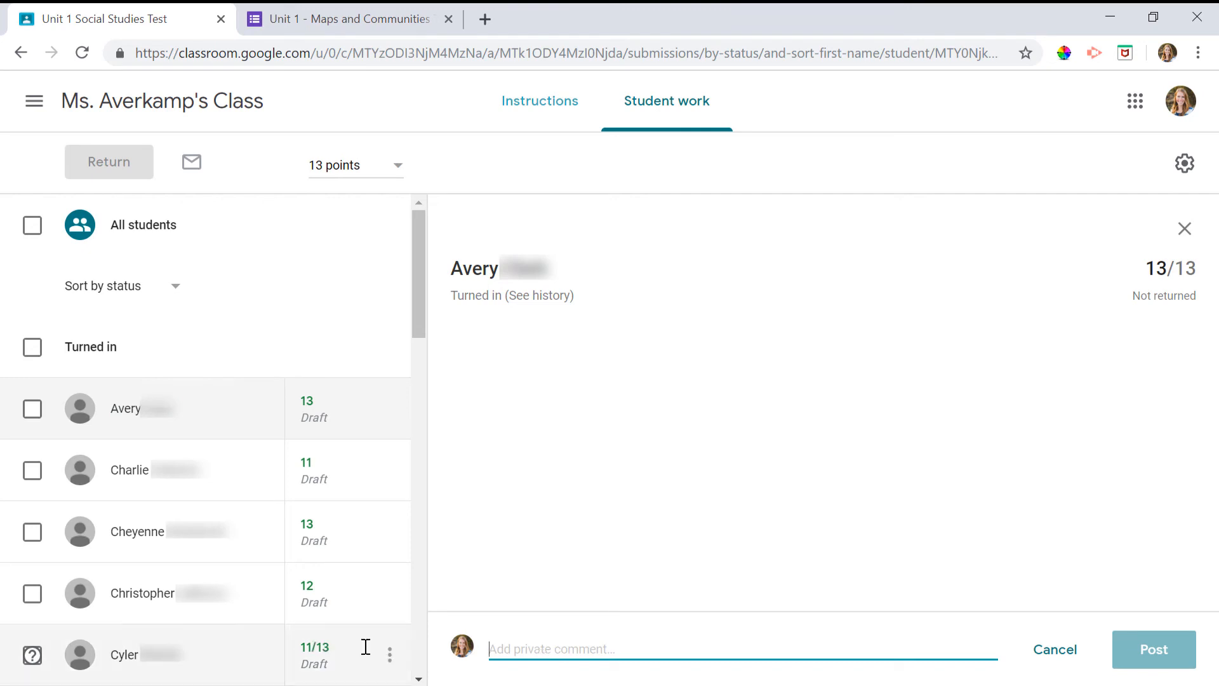
{"action": "type", "text": "Amazing job!"}
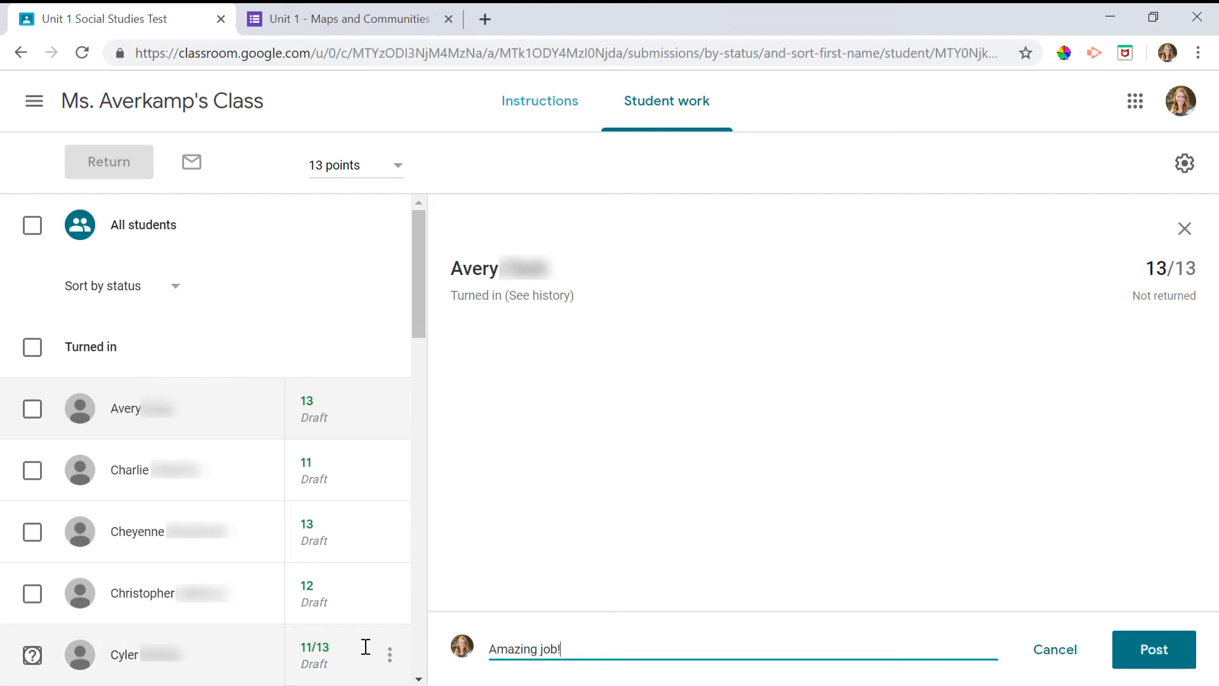
{"action": "left_click", "coordinate": [1143, 660]}
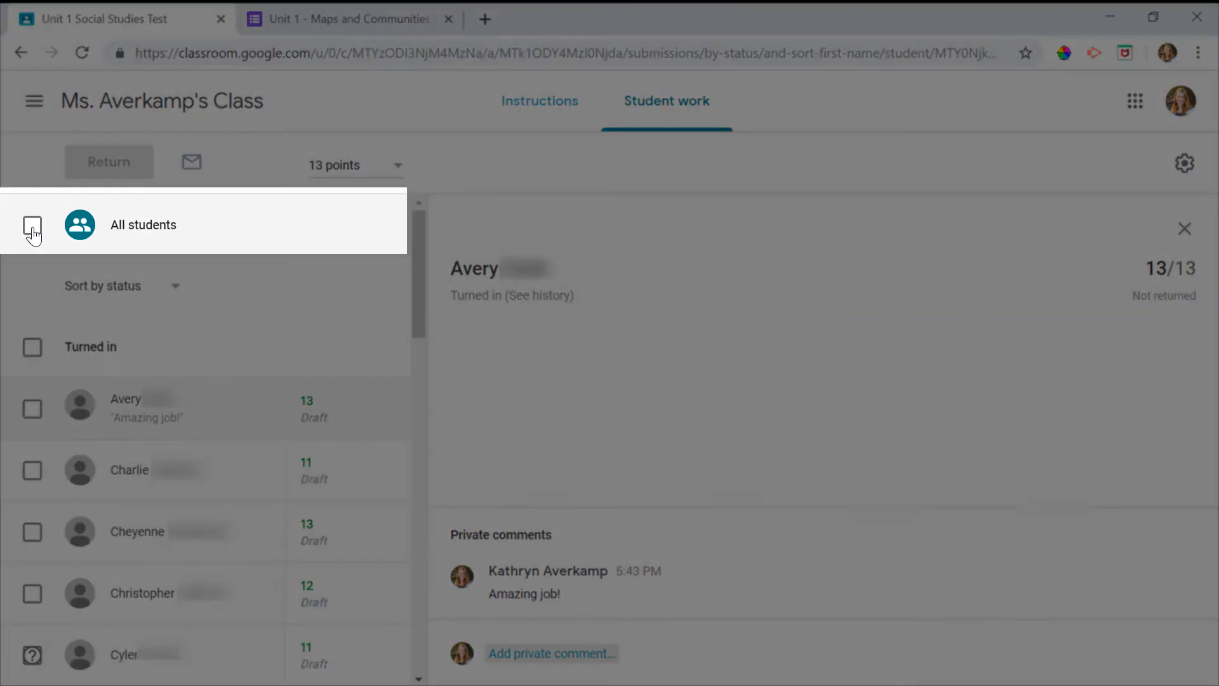
Select all students and return their graded work for the Unit 1 Social Studies Test
{"action": "left_click", "coordinate": [33, 228]}
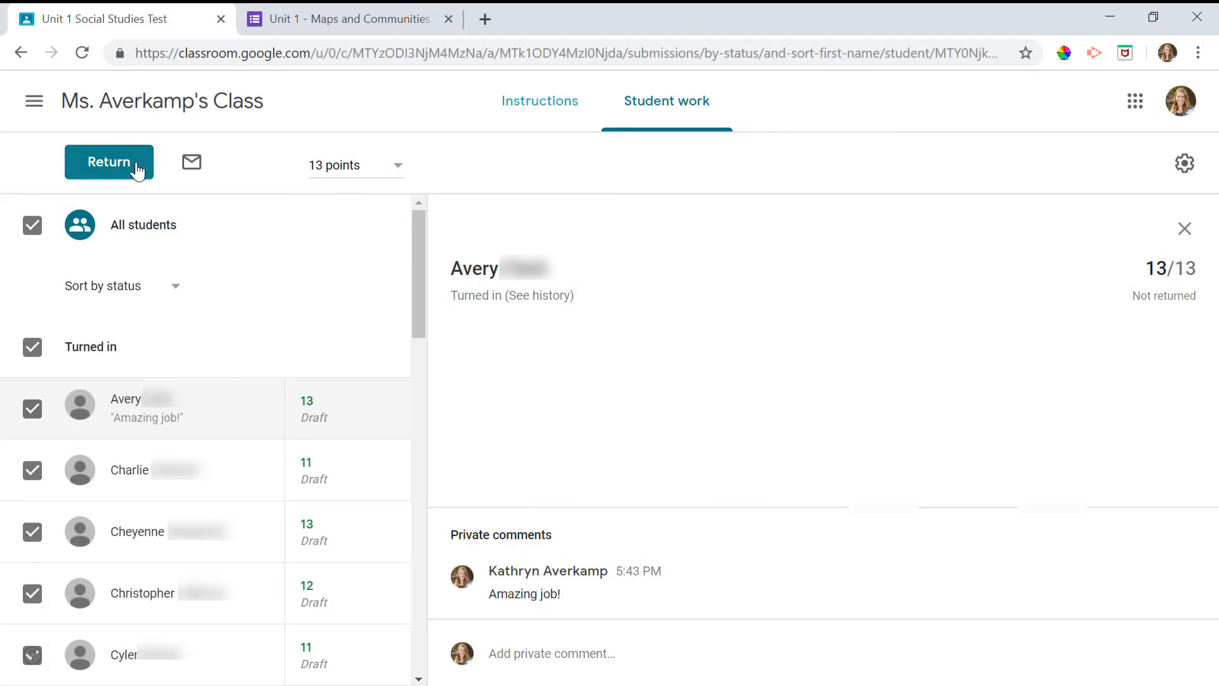
{"action": "left_click", "coordinate": [135, 166]}
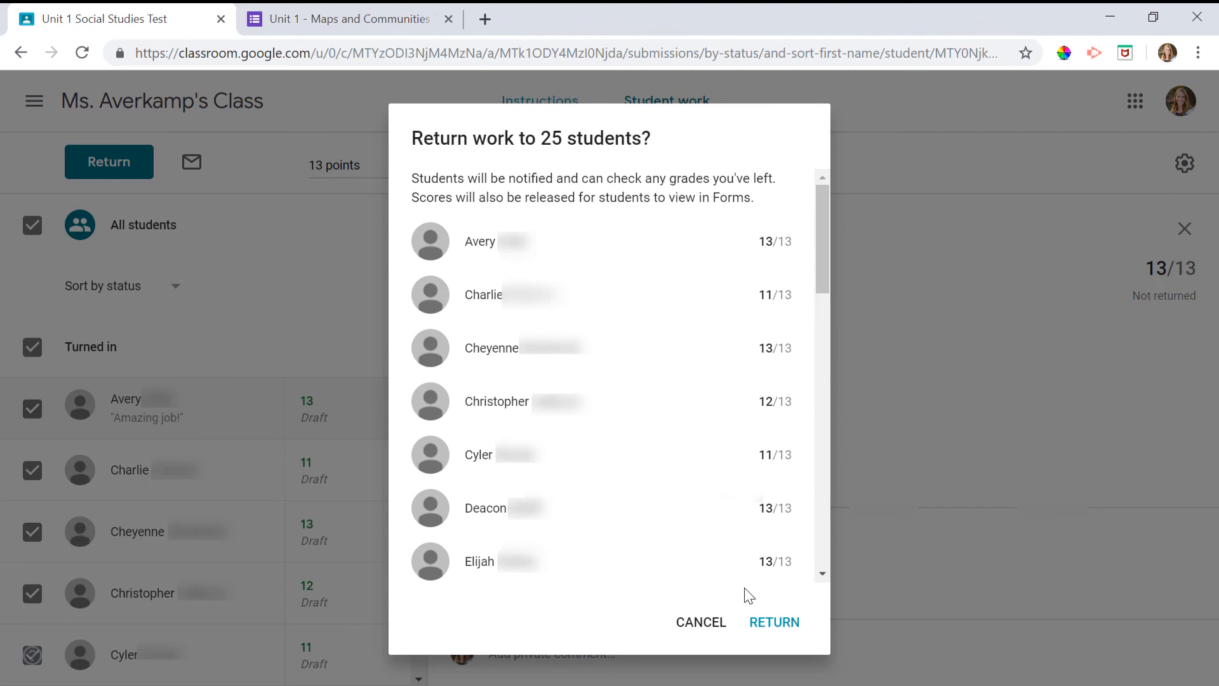
{"action": "left_click", "coordinate": [774, 622]}
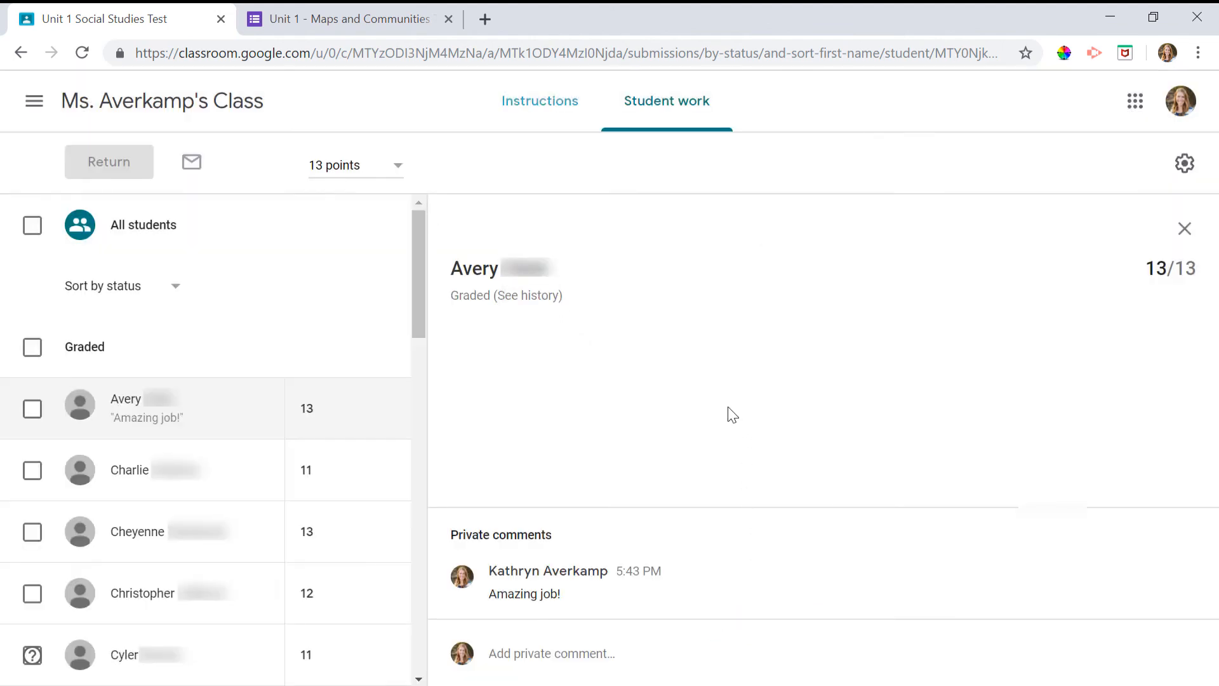
Go to the class gradebook and examine the returned grades in the Unit 1 Social Studies Test column
{"action": "mouse_move", "coordinate": [388, 427]}
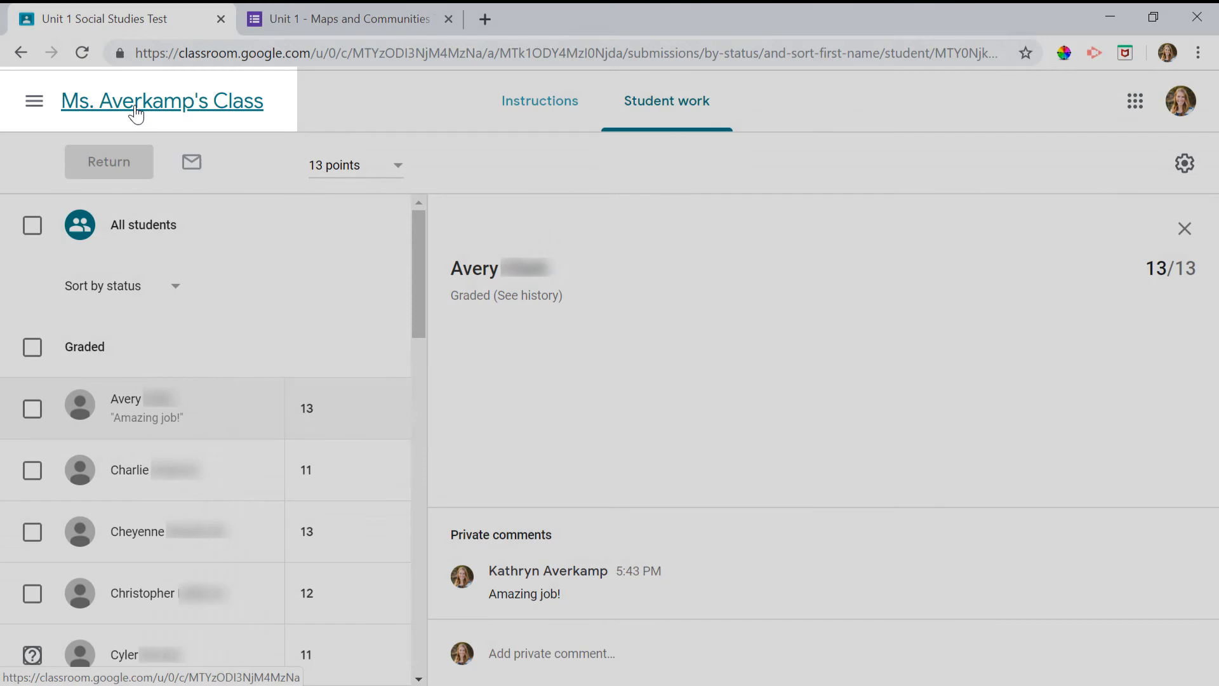
{"action": "left_click", "coordinate": [136, 113]}
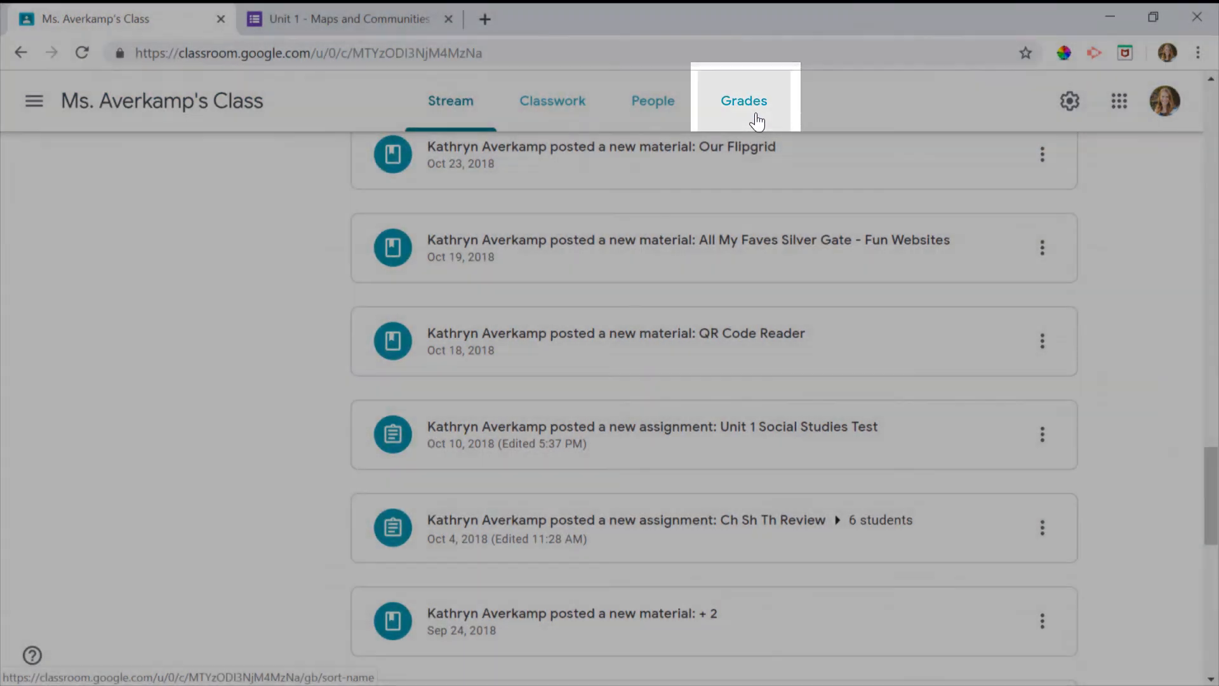
{"action": "left_click", "coordinate": [757, 121]}
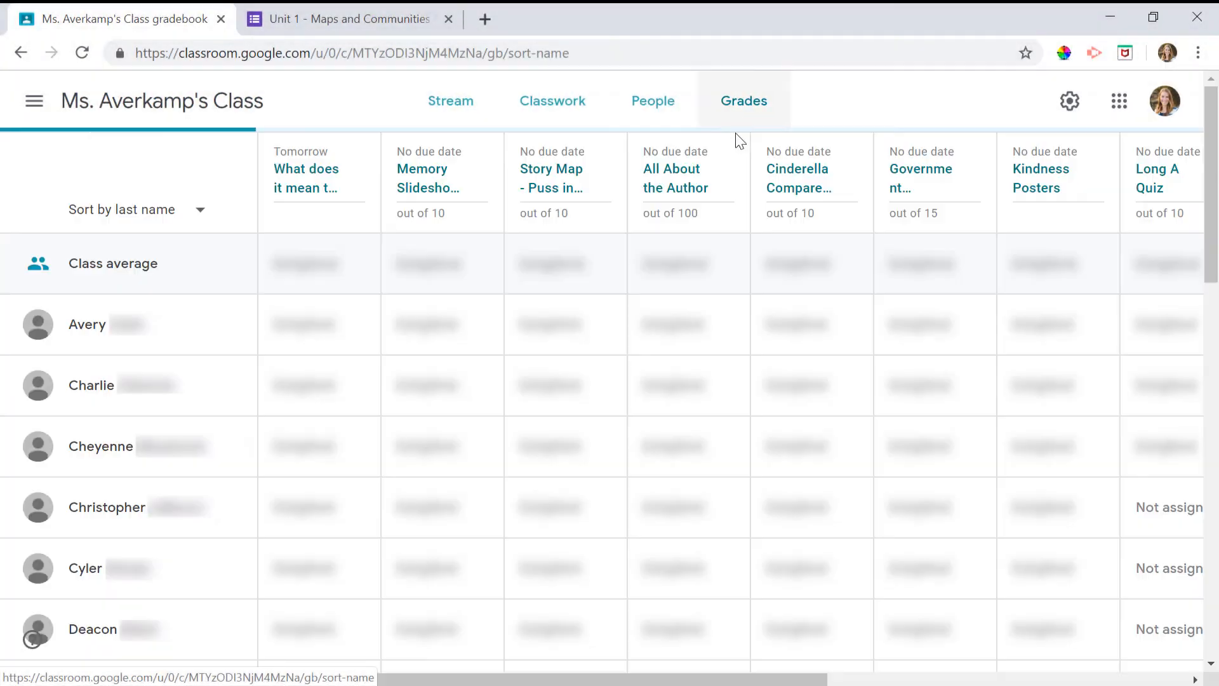
{"action": "left_click_drag", "start_coordinate": [68, 680], "coordinate": [430, 679]}
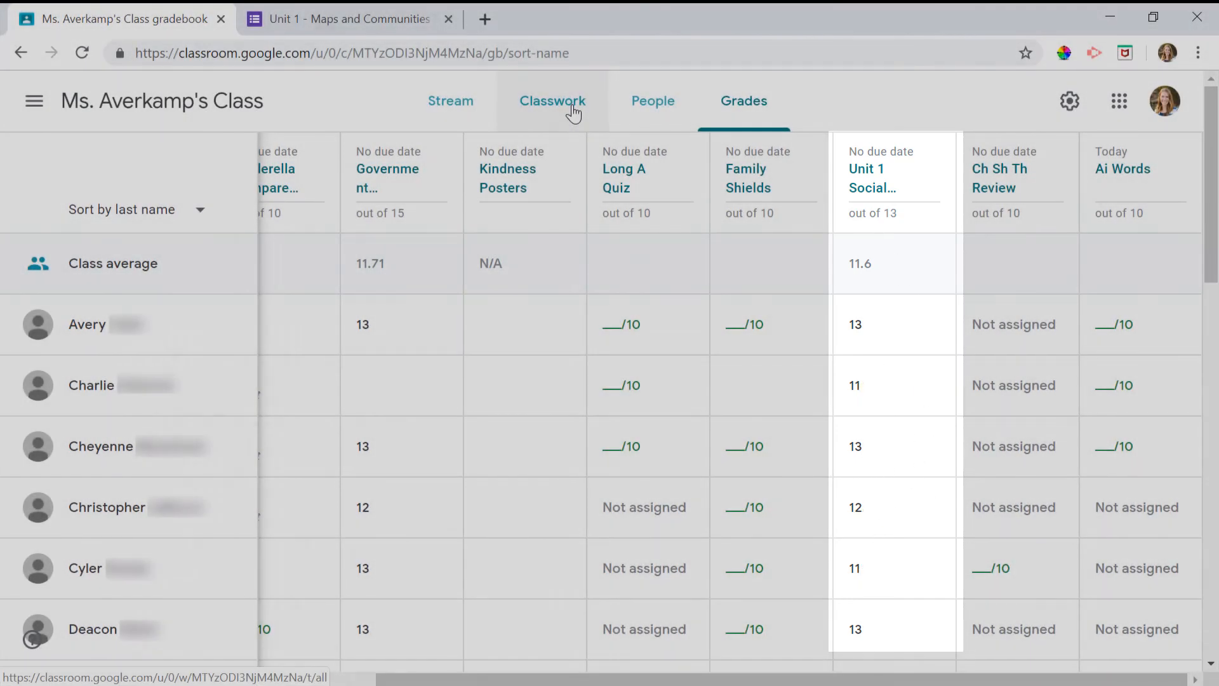
Show the class's Classwork page with all topics
{"action": "left_click", "coordinate": [580, 112]}
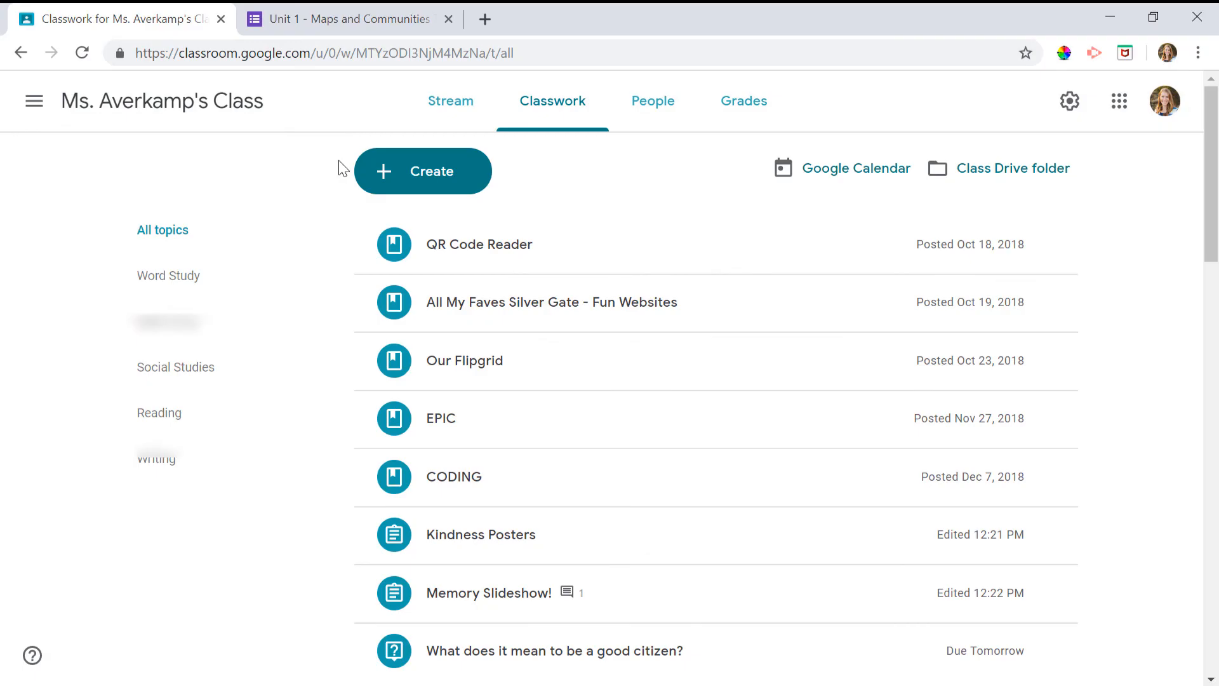